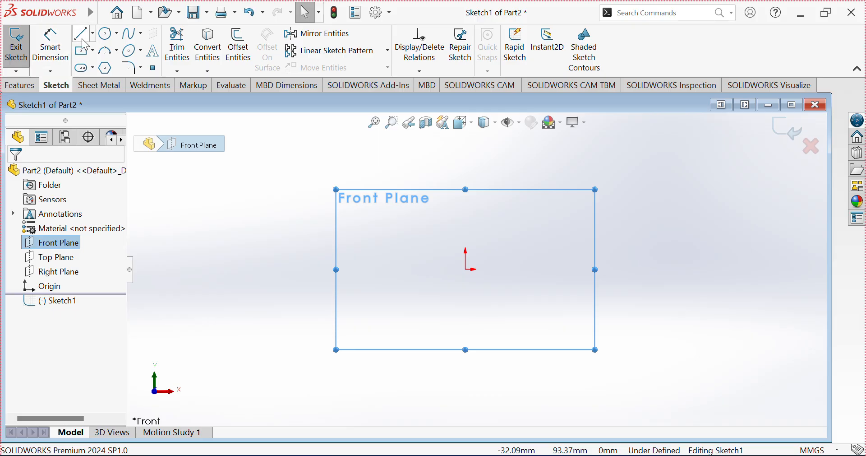
# Step: Draw a vertical centerline through the origin, about 181 mm long
pyautogui.click(92, 34)
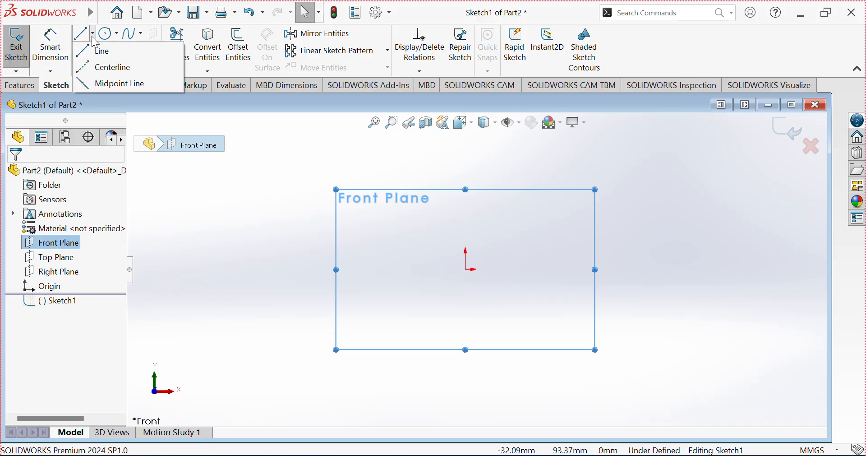
pyautogui.click(110, 68)
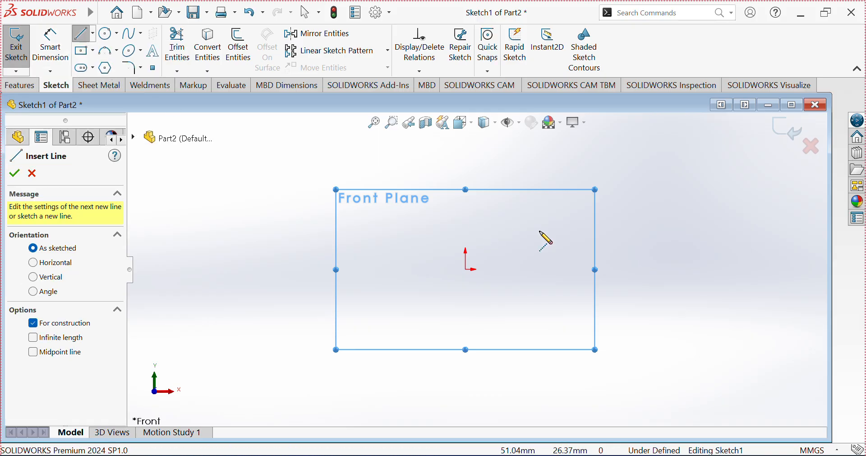
pyautogui.click(466, 148)
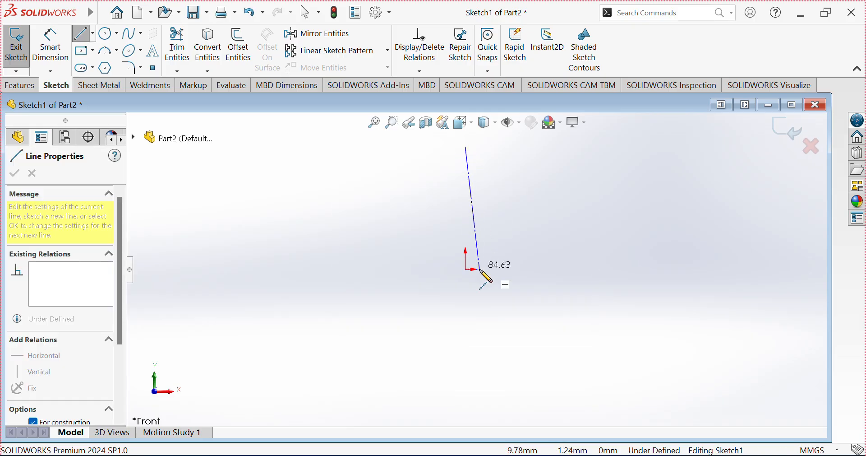
pyautogui.click(466, 411)
pyautogui.press('Escape')
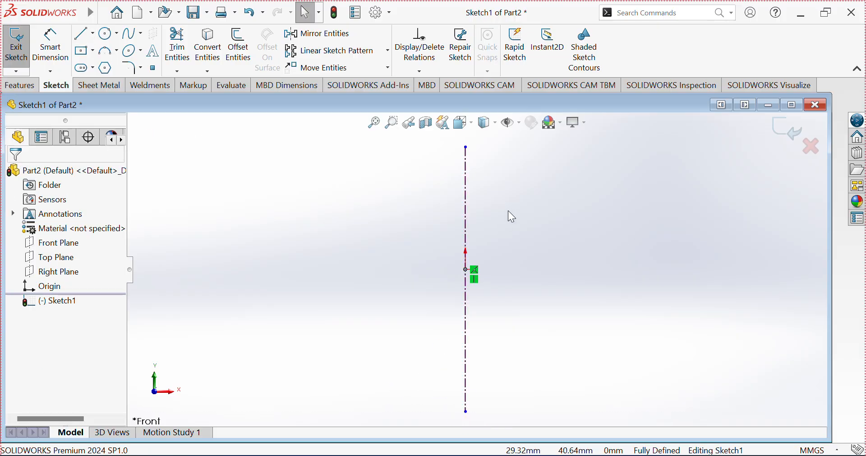
# Step: Sketch a line about 15 mm long leftward from the centerline's upper part and a short vertical line down from its end
pyautogui.click(83, 34)
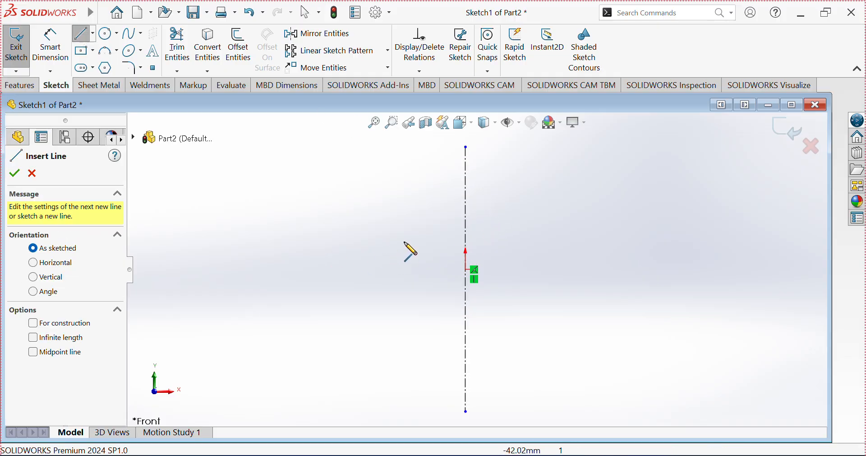
pyautogui.click(466, 193)
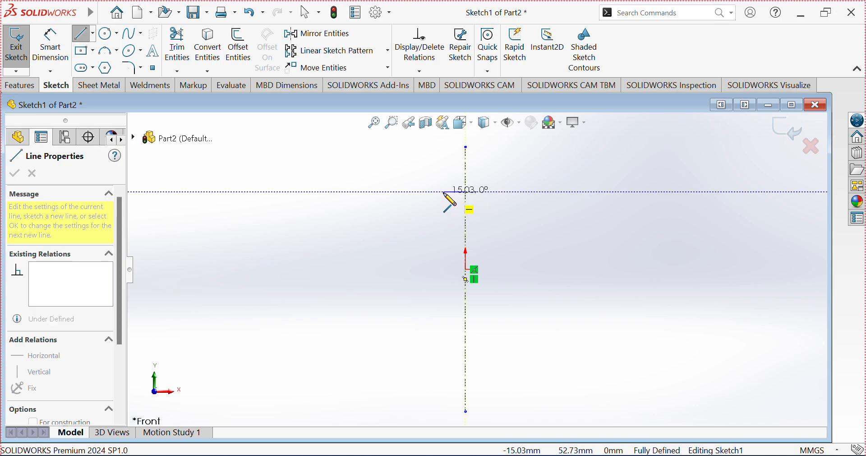
pyautogui.click(445, 192)
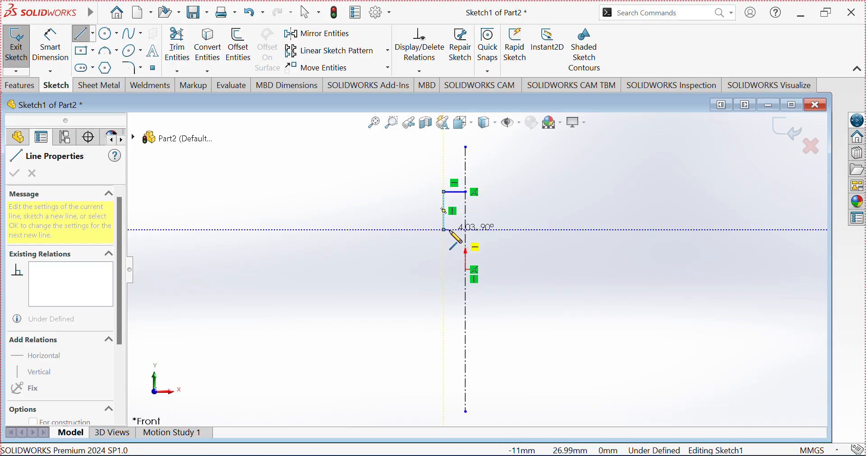
pyautogui.click(444, 230)
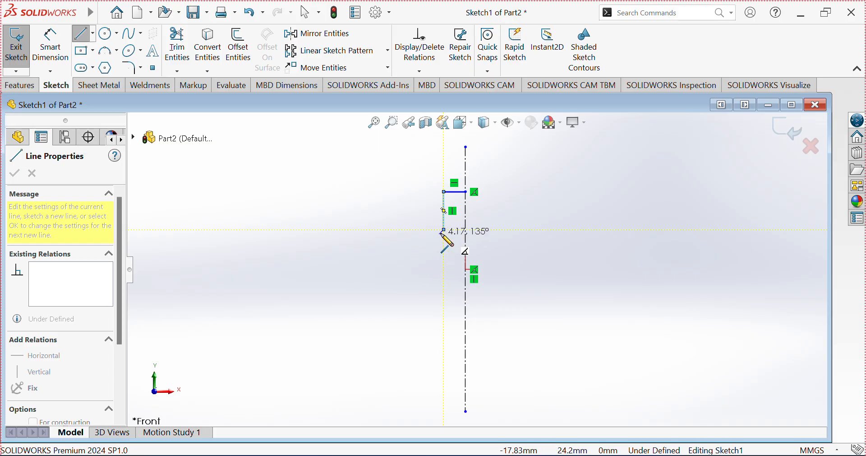
# Step: Continue the profile with a tangent arc of radius about 25.6 mm, a vertical line about 85 mm down, and a line back to the centerline
pyautogui.click(416, 274)
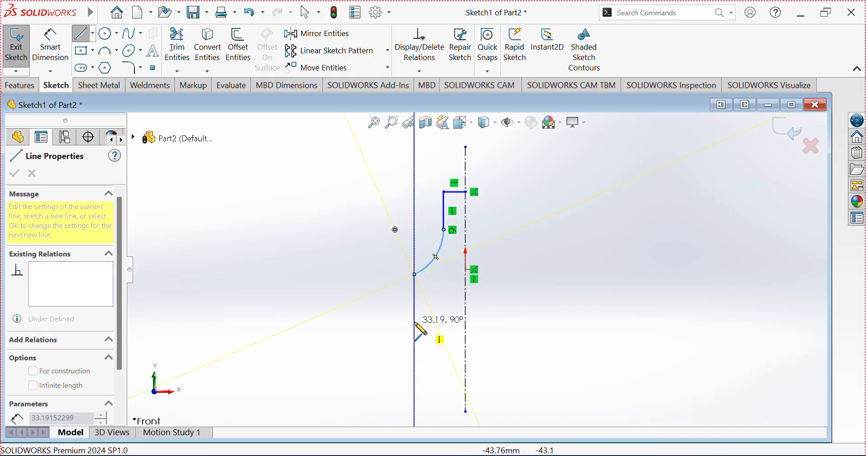
pyautogui.scroll(2, 419, 316)
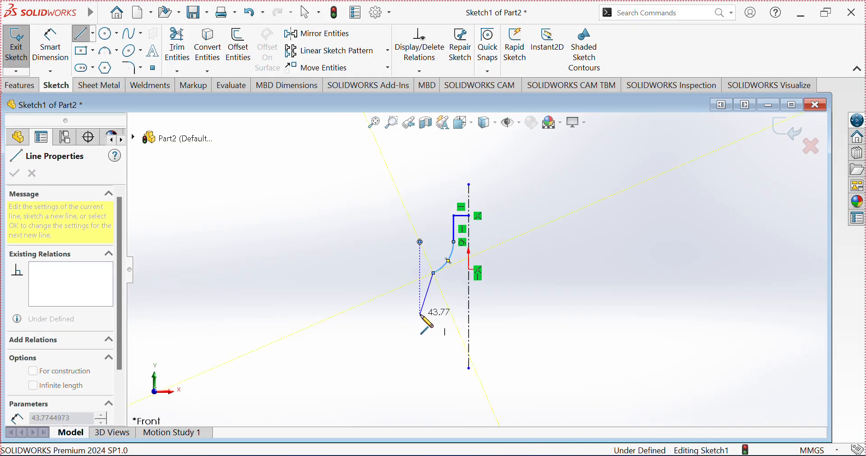
pyautogui.click(434, 365)
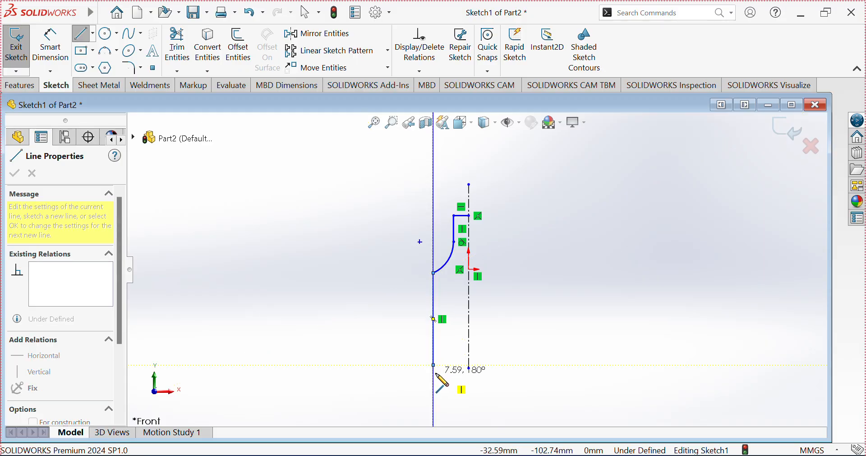
pyautogui.click(469, 368)
pyautogui.press('Escape')
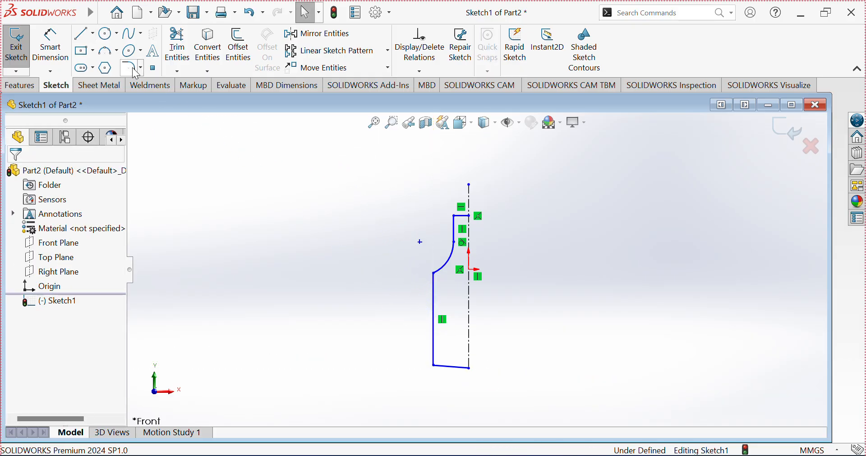
# Step: Fillet the corner between the arc and the lower vertical line with a 30 mm sketch fillet
pyautogui.click(132, 67)
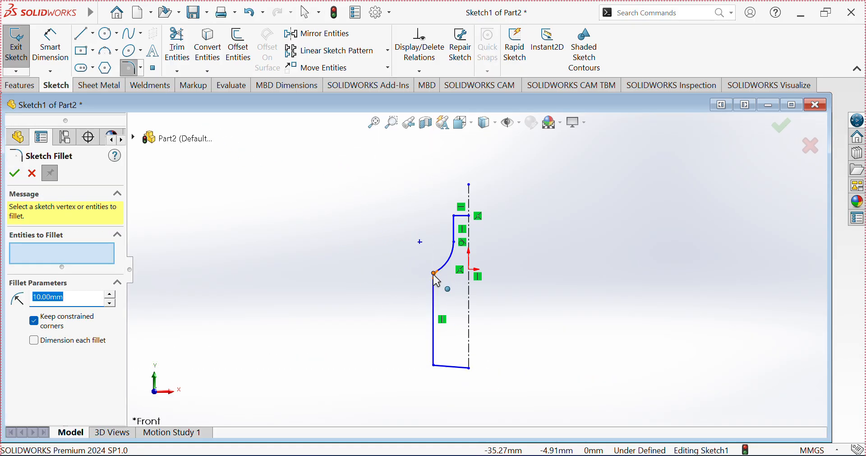
pyautogui.click(434, 275)
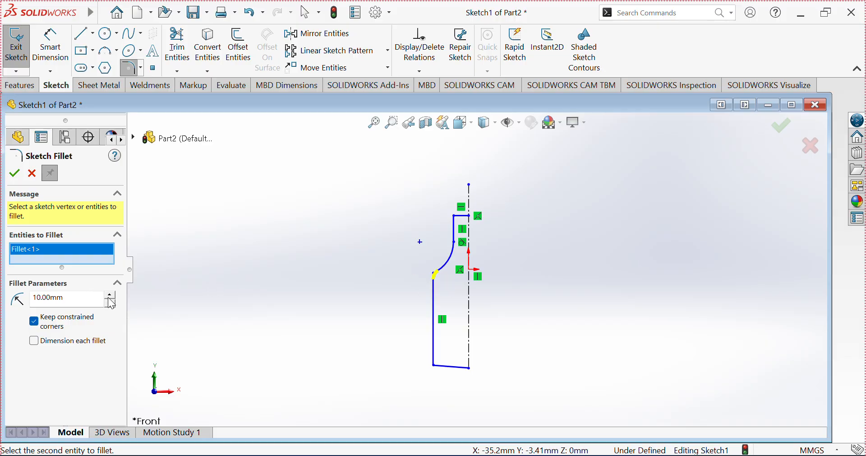
pyautogui.click(13, 177)
pyautogui.scroll(-1, 505, 234)
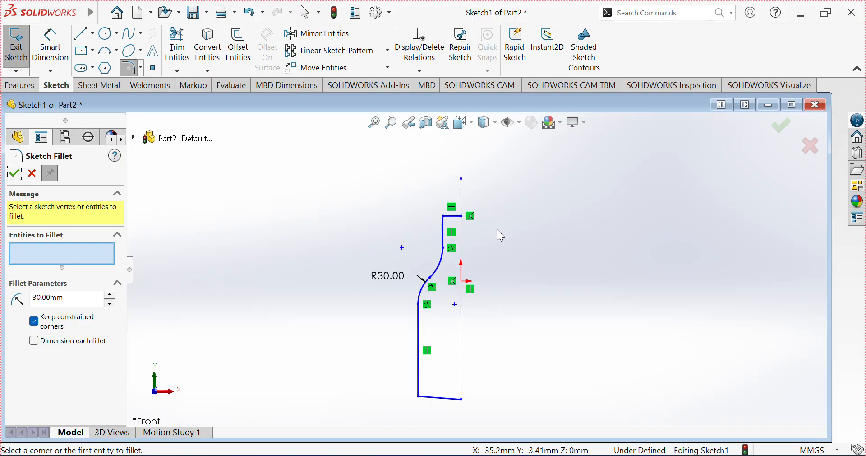
pyautogui.scroll(2, 499, 266)
pyautogui.scroll(-1, 505, 290)
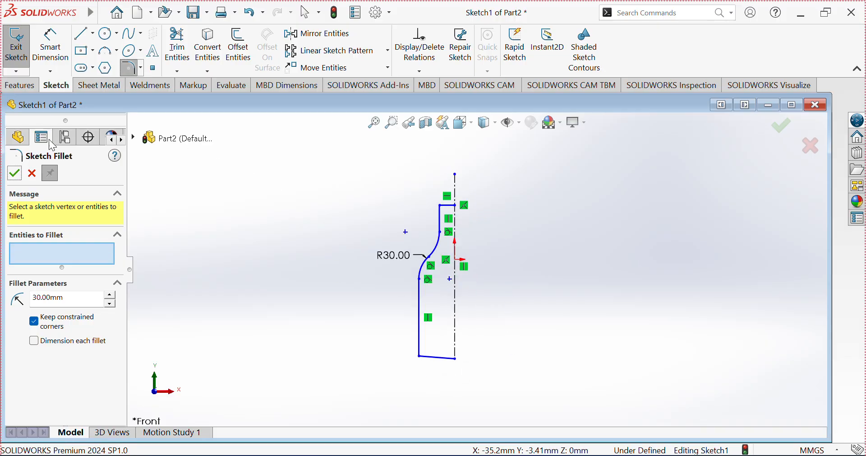
pyautogui.click(13, 172)
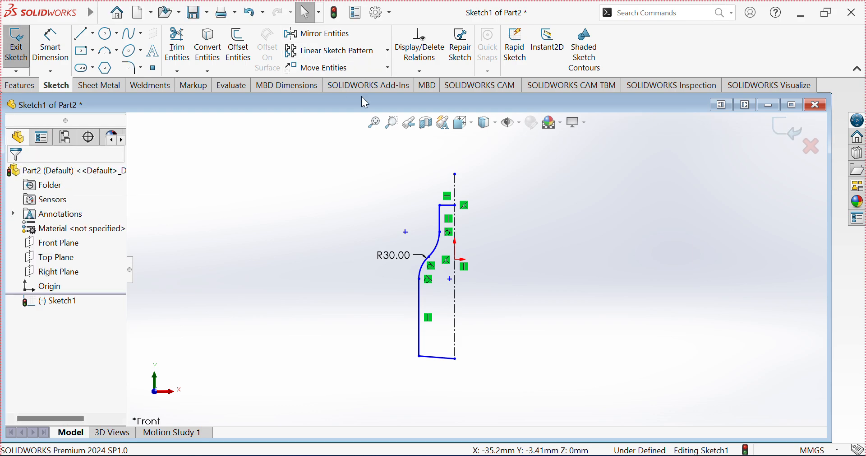
# Step: Offset the whole profile chain outward to give it wall thickness, without adding dimensions
pyautogui.click(236, 48)
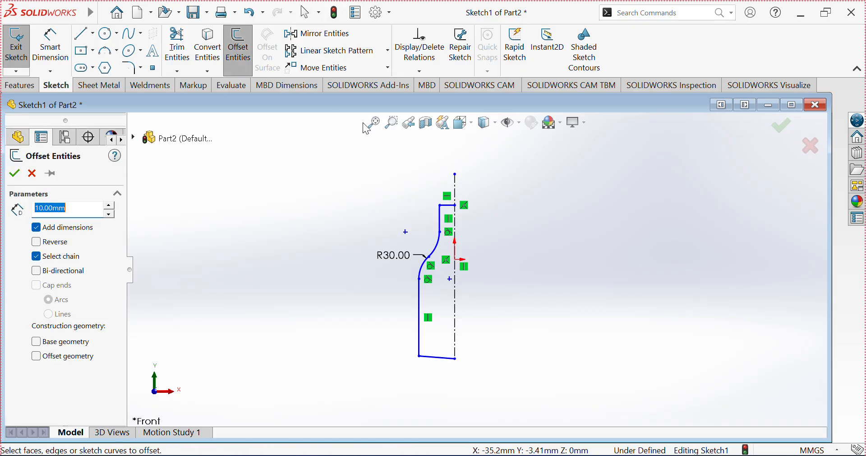
pyautogui.scroll(2, 431, 208)
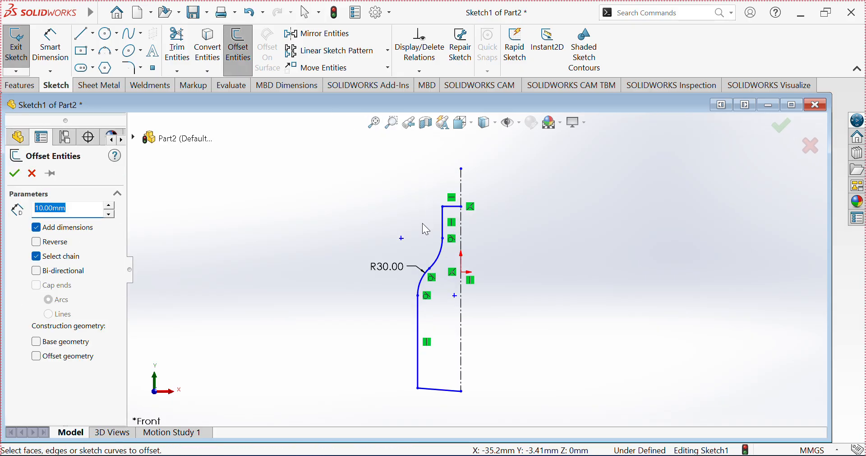
pyautogui.click(445, 258)
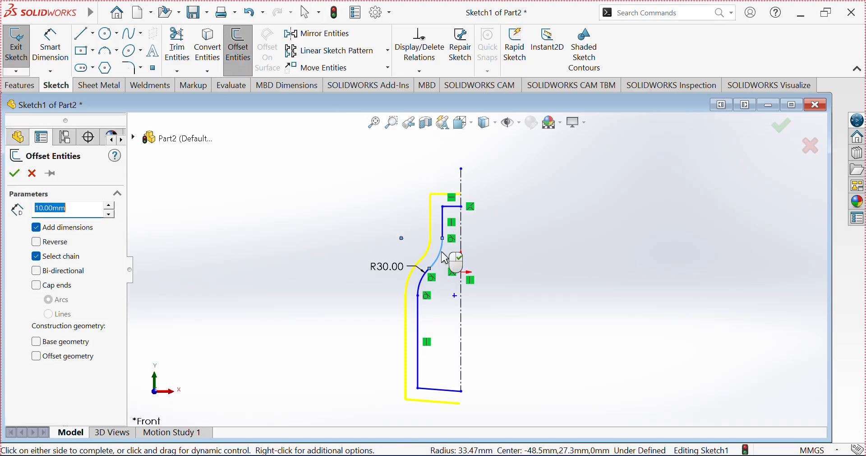
pyautogui.click(37, 228)
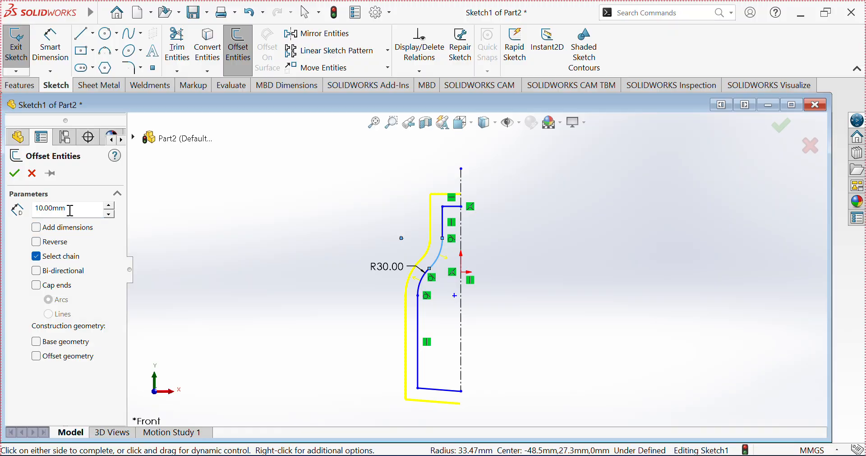
pyautogui.moveTo(71, 211); pyautogui.dragTo(14, 208)
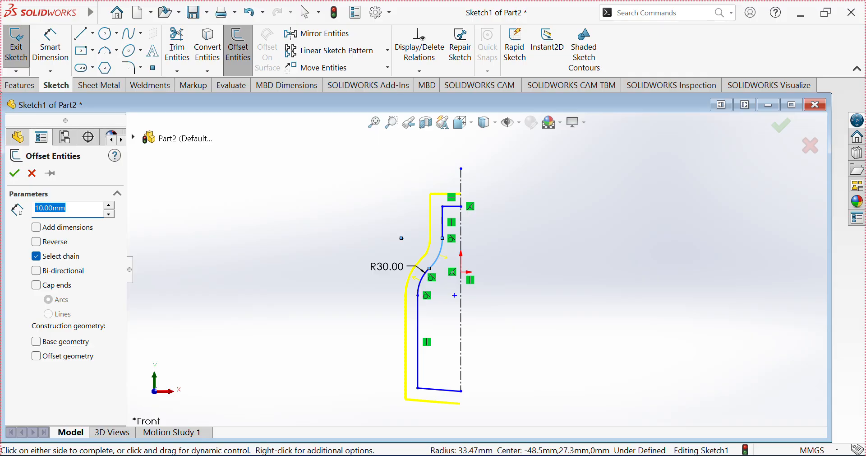
pyautogui.click(305, 247)
pyautogui.scroll(-2, 477, 215)
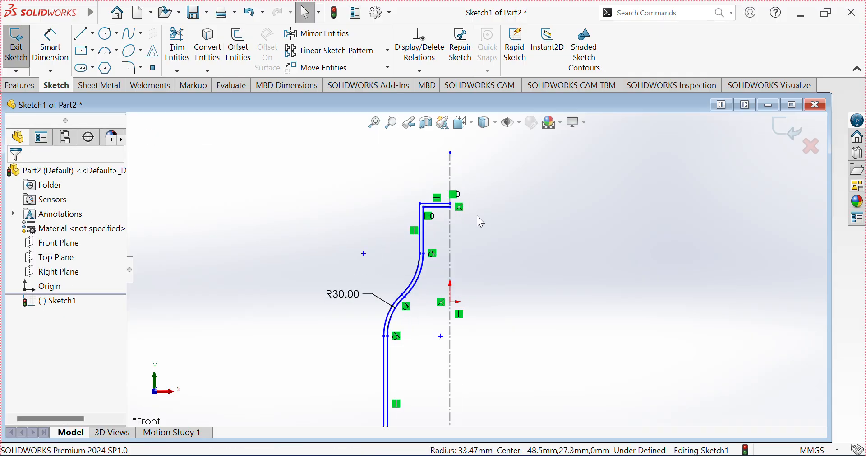
pyautogui.scroll(2, 456, 218)
pyautogui.scroll(-1, 448, 389)
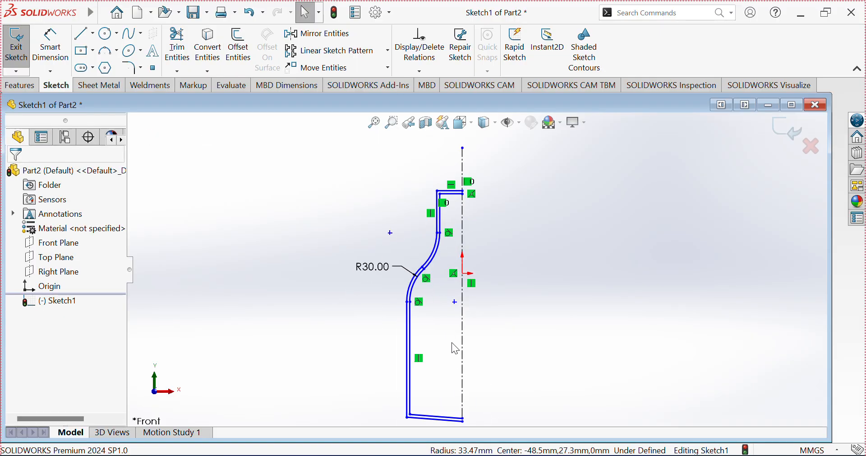
pyautogui.scroll(1, 450, 311)
# Step: Draw a line along the centerline from the profile's top end to its bottom end to close the sketch
pyautogui.click(82, 36)
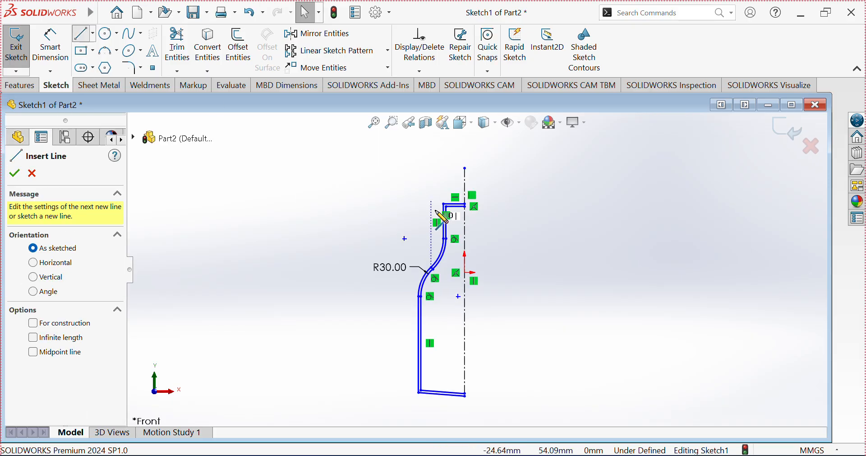
pyautogui.scroll(-4, 468, 214)
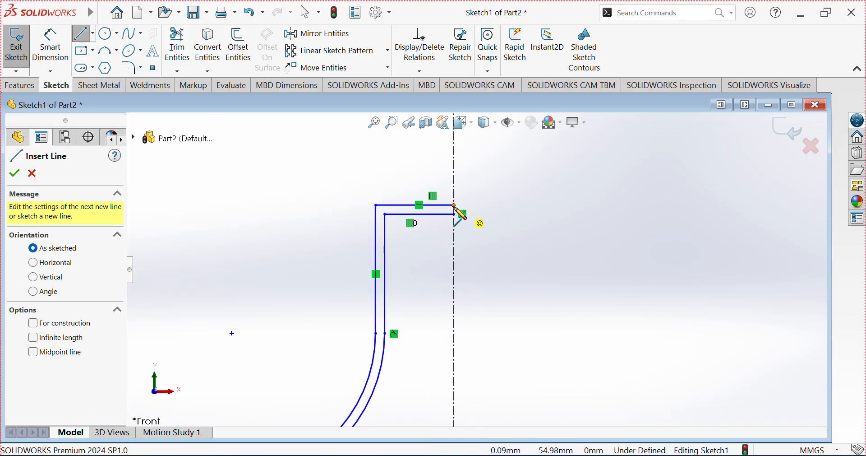
pyautogui.click(454, 206)
pyautogui.scroll(3, 459, 212)
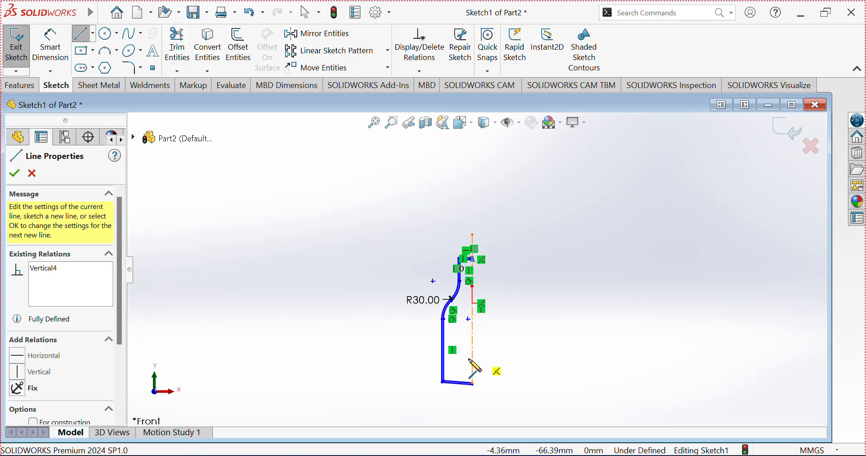
pyautogui.scroll(-5, 473, 383)
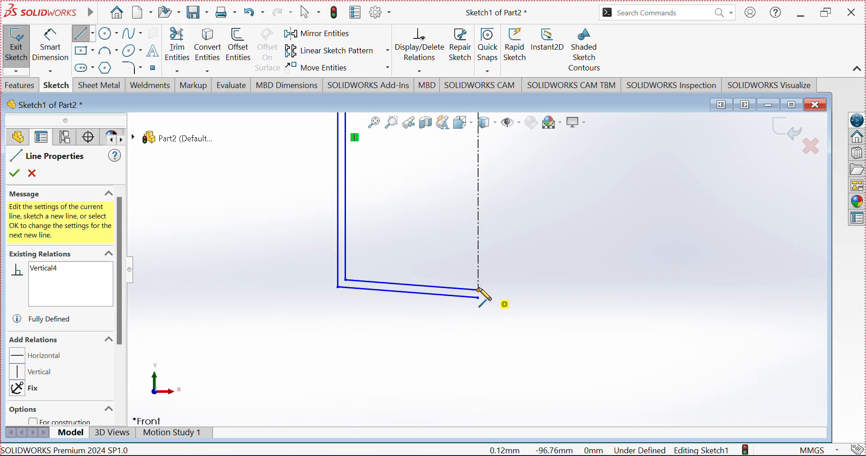
pyautogui.click(479, 290)
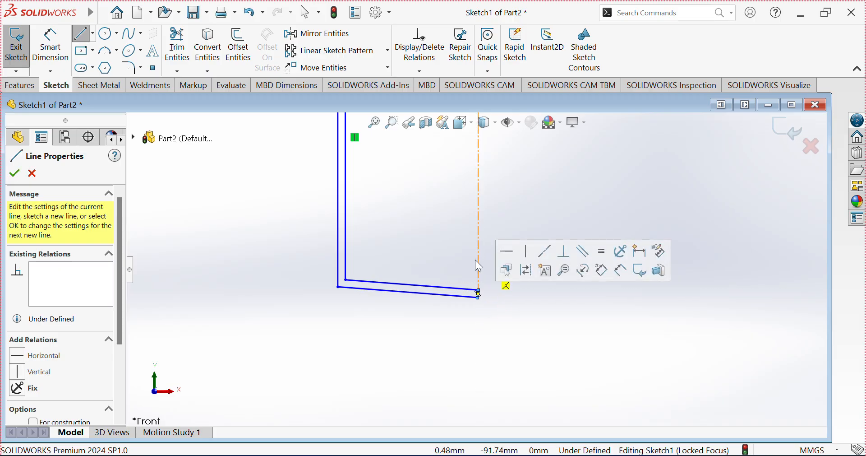
pyautogui.scroll(7, 475, 253)
pyautogui.scroll(-4, 490, 154)
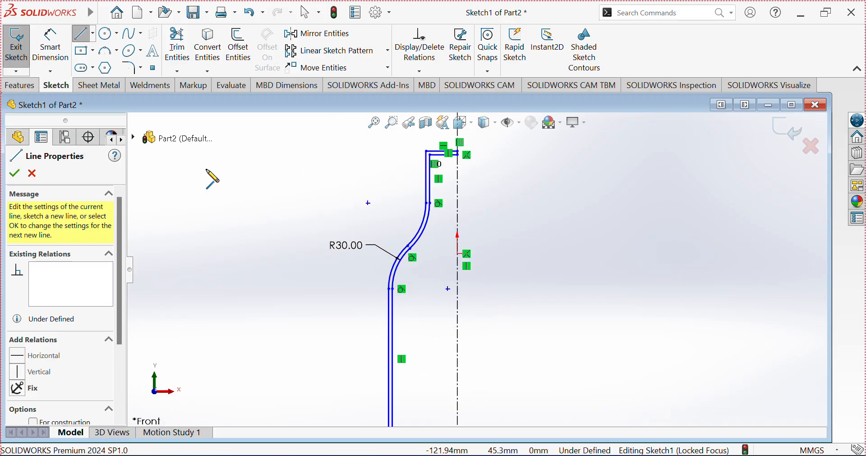
pyautogui.click(18, 175)
pyautogui.scroll(3, 566, 303)
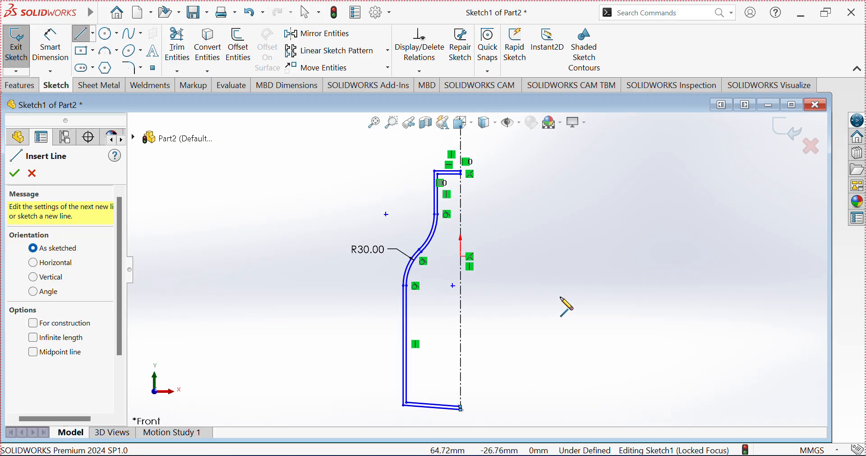
pyautogui.scroll(-2, 486, 280)
pyautogui.scroll(2, 496, 261)
pyautogui.scroll(-1, 499, 251)
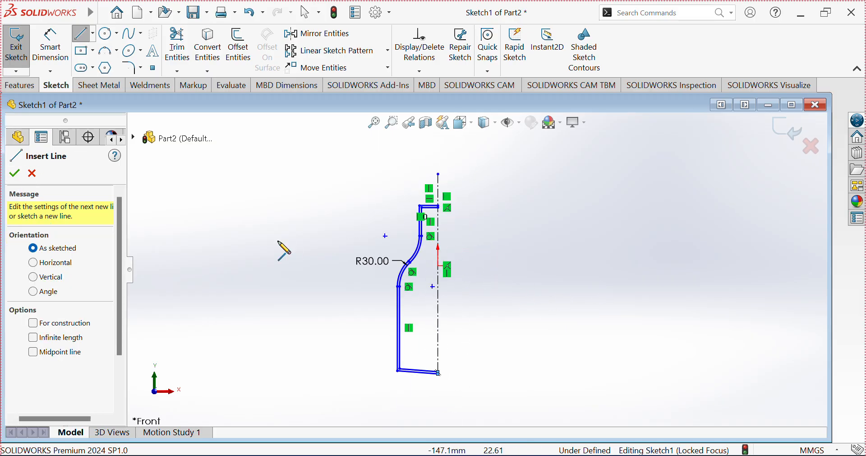
pyautogui.click(15, 173)
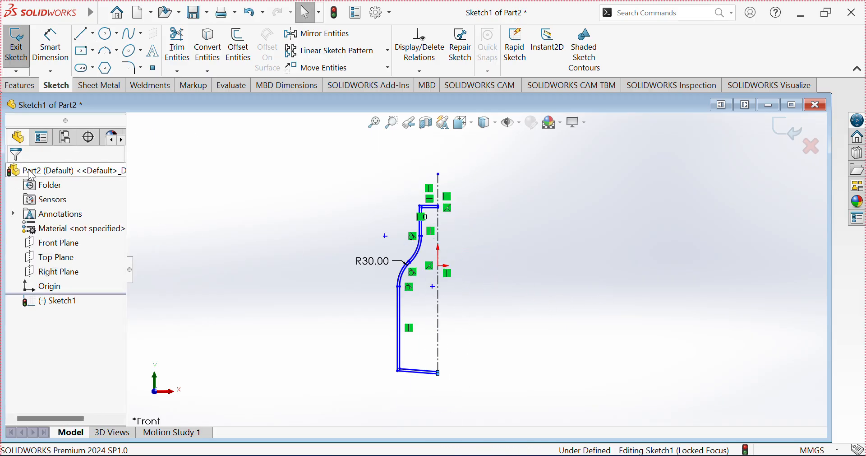
# Step: Try to revolve the profile about its bottom line with the sketch region as contour, then cancel the revolve
pyautogui.click(17, 88)
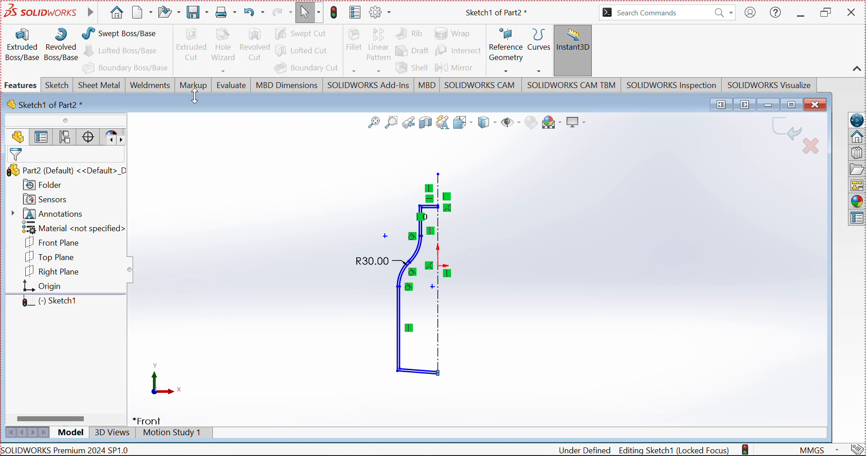
pyautogui.click(61, 45)
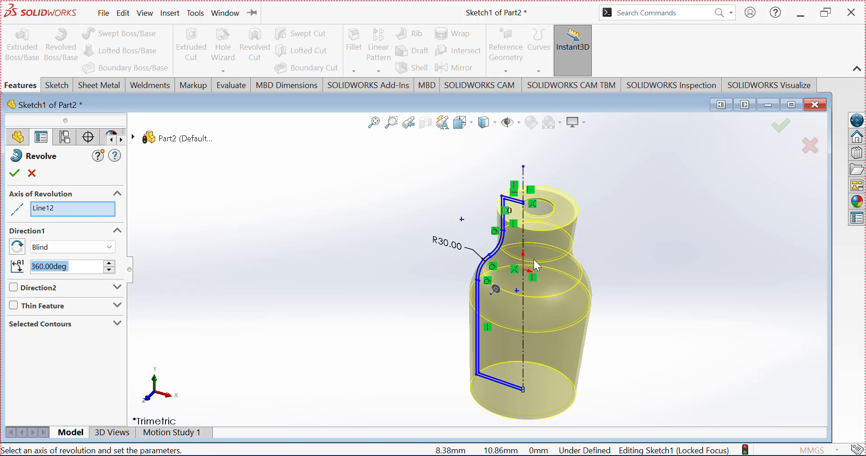
pyautogui.rightClick(60, 210)
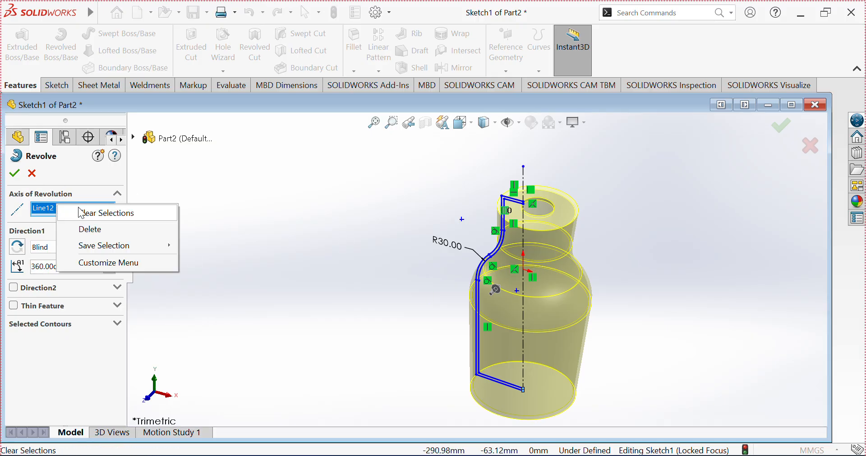
pyautogui.click(103, 213)
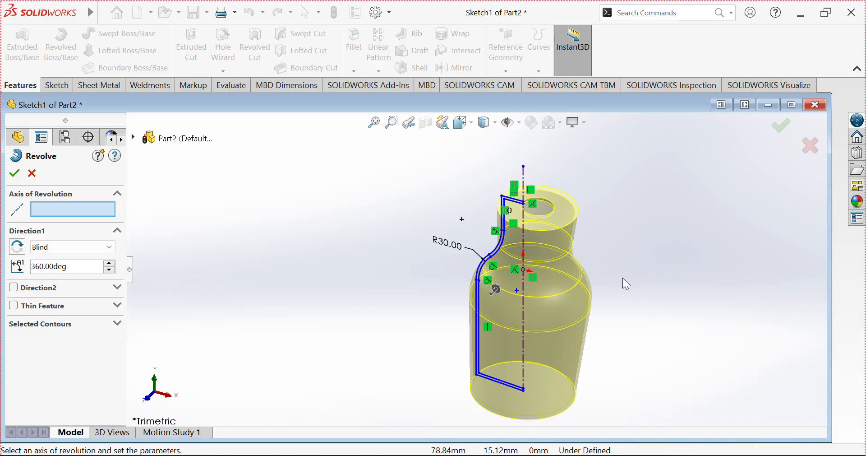
pyautogui.scroll(-3, 551, 366)
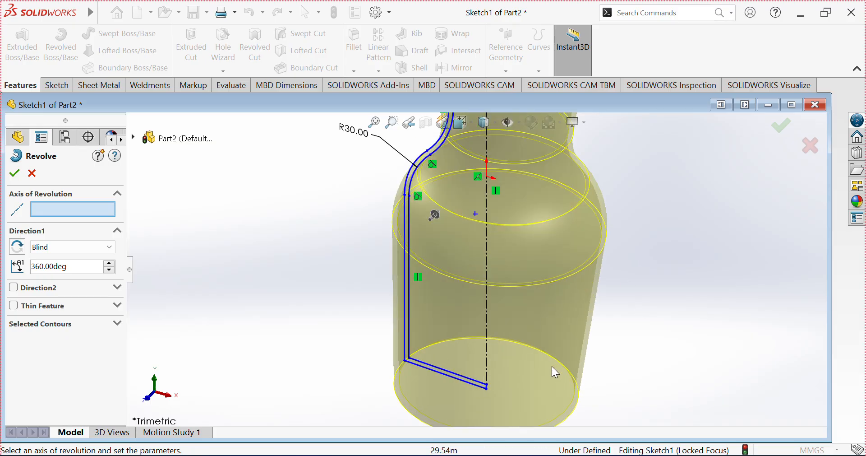
pyautogui.click(487, 343)
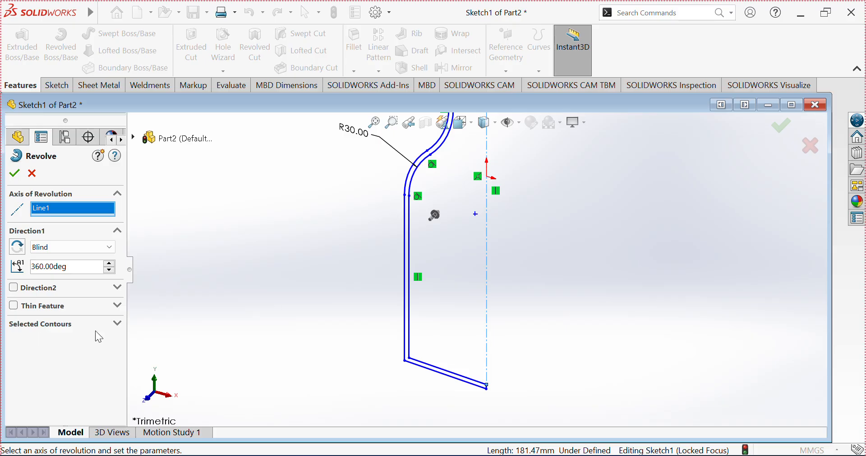
pyautogui.click(118, 324)
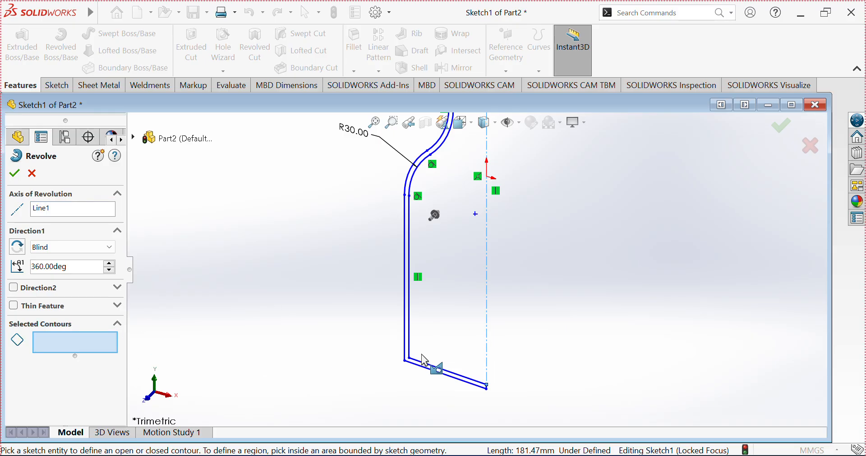
pyautogui.scroll(-6, 424, 359)
pyautogui.click(420, 326)
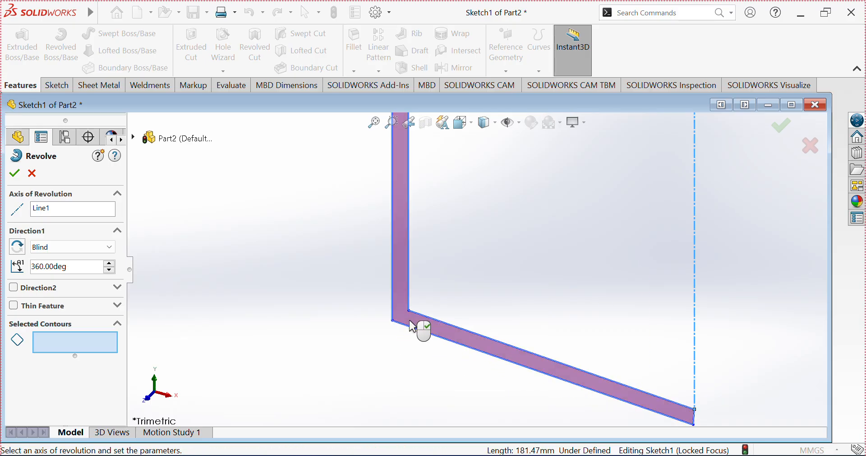
pyautogui.scroll(5, 499, 265)
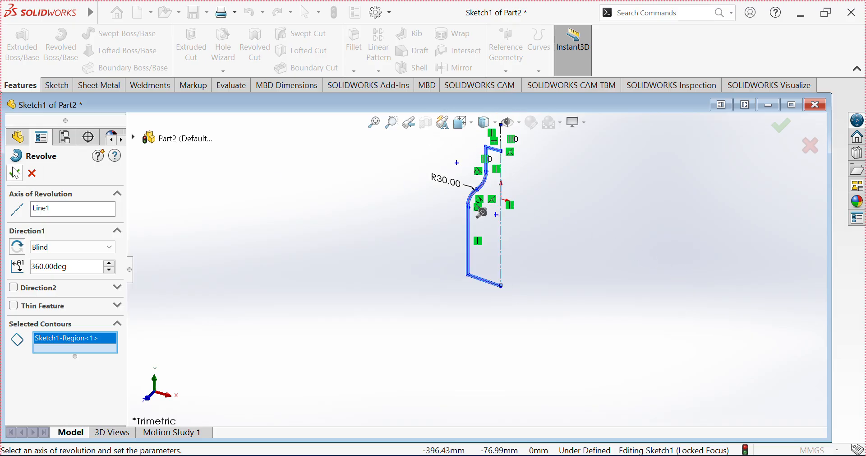
pyautogui.click(15, 173)
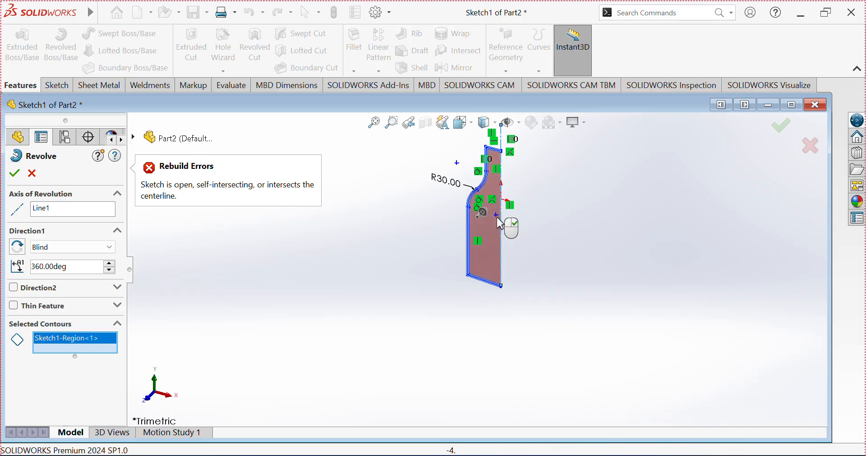
pyautogui.scroll(-6, 523, 215)
pyautogui.scroll(-3, 525, 215)
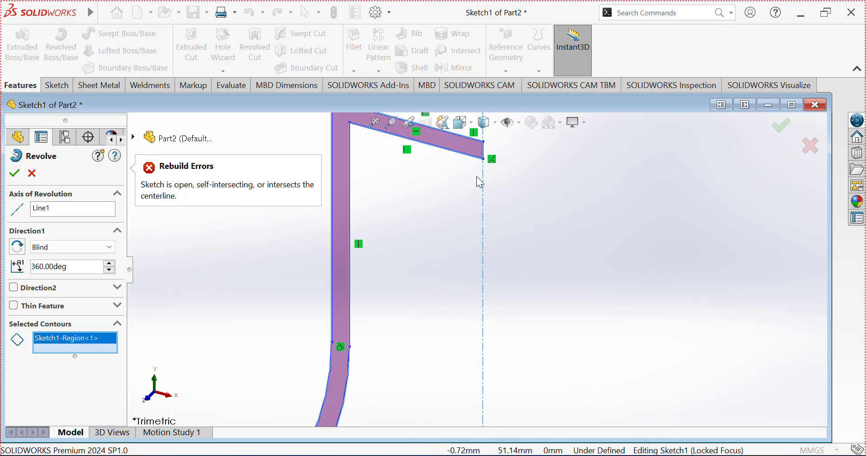
pyautogui.scroll(6, 477, 180)
pyautogui.scroll(-4, 437, 376)
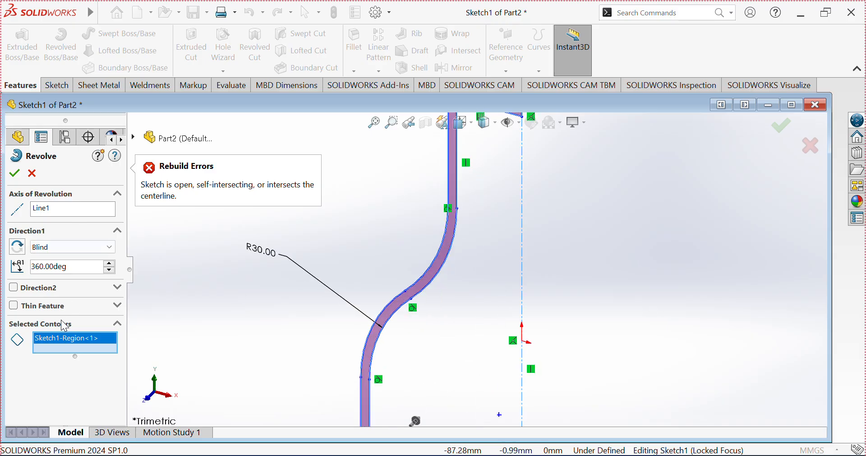
pyautogui.click(31, 174)
# Step: Make the short segment joining the two bottom lines at the centerline vertical
pyautogui.scroll(5, 556, 377)
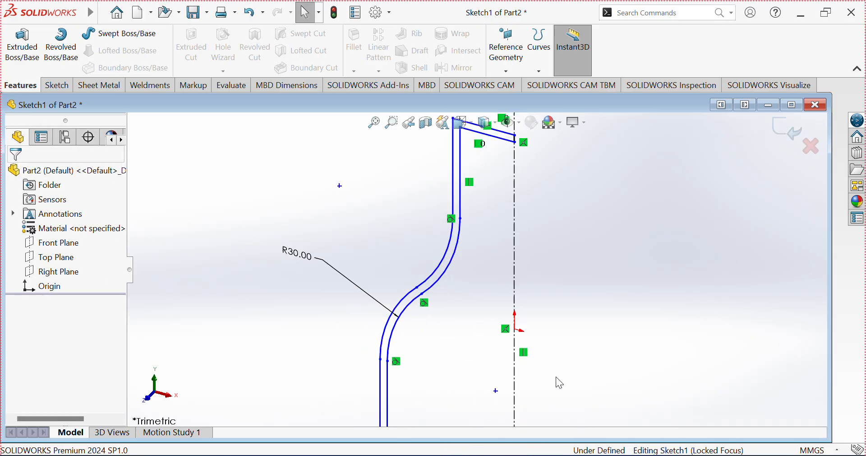
pyautogui.hotkey('ctrl', '1')
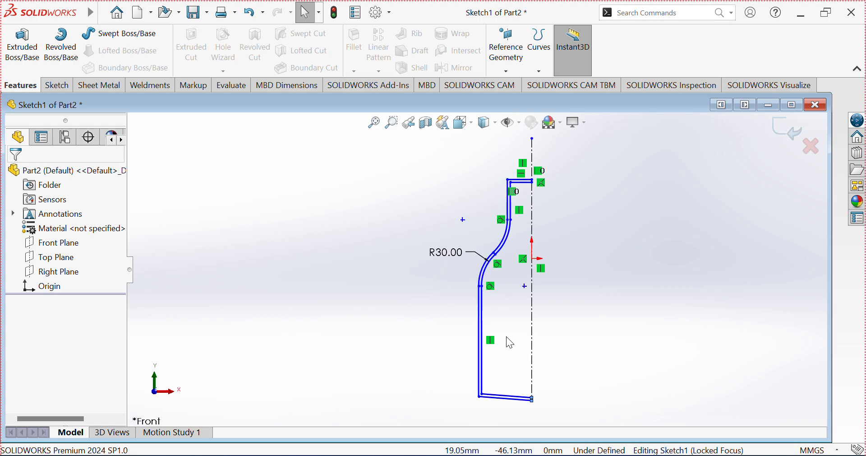
pyautogui.scroll(-4, 497, 392)
pyautogui.scroll(-6, 495, 394)
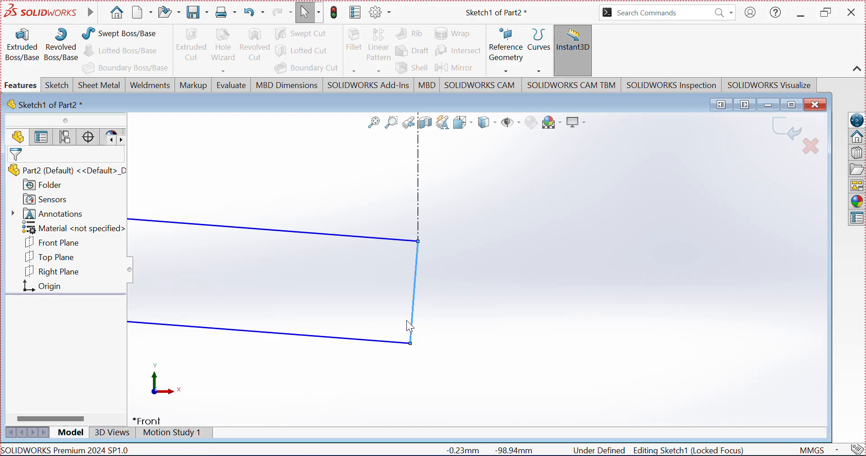
pyautogui.click(415, 327)
pyautogui.click(470, 283)
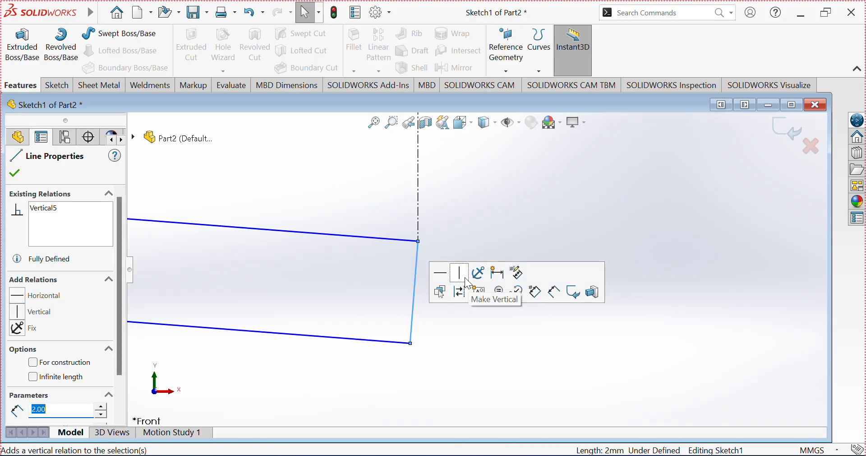
# Step: Revolve the sketch a full 360 degrees around the centerline into a solid bottle
pyautogui.scroll(10, 405, 262)
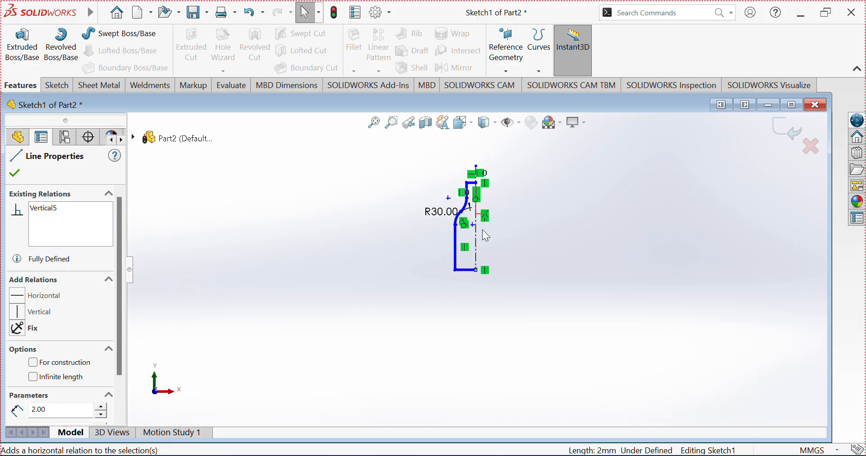
pyautogui.scroll(-2, 541, 207)
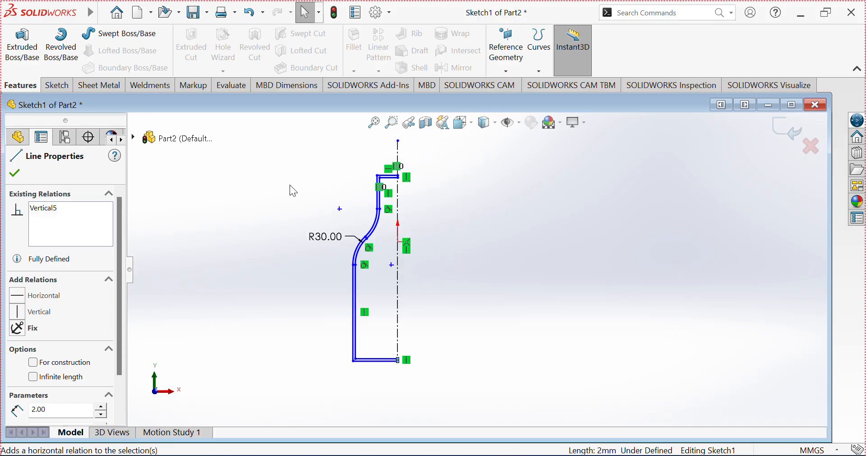
pyautogui.click(62, 45)
pyautogui.scroll(-2, 540, 283)
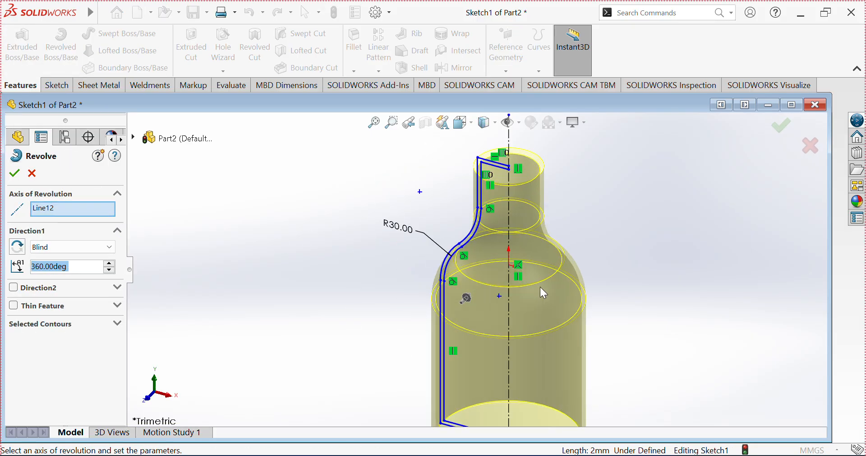
pyautogui.scroll(4, 541, 286)
pyautogui.scroll(-5, 464, 287)
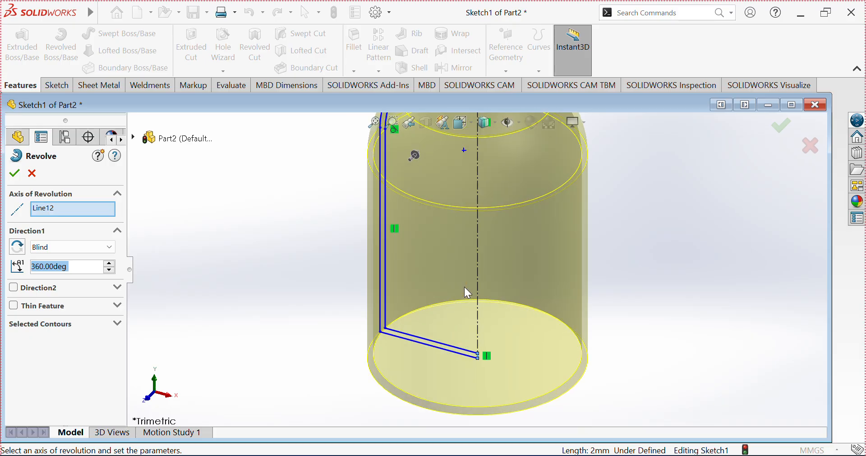
pyautogui.click(14, 173)
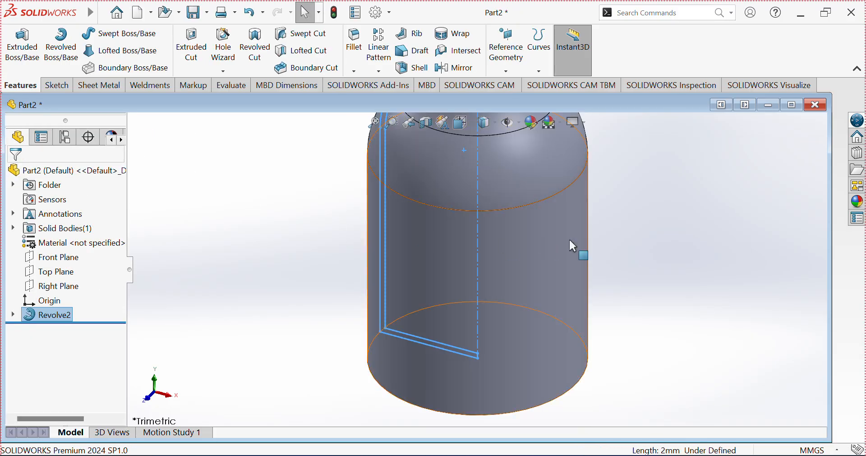
# Step: Open the revolve feature's sketch for editing and zoom to the bottle neck's top
pyautogui.scroll(4, 569, 237)
pyautogui.moveTo(479, 199)
pyautogui.mouseDown(button='middle')
pyautogui.moveTo(529, 270)
pyautogui.moveTo(605, 234)
pyautogui.moveTo(515, 256)
pyautogui.moveTo(558, 247)
pyautogui.moveTo(518, 238)
pyautogui.mouseUp(button='middle')
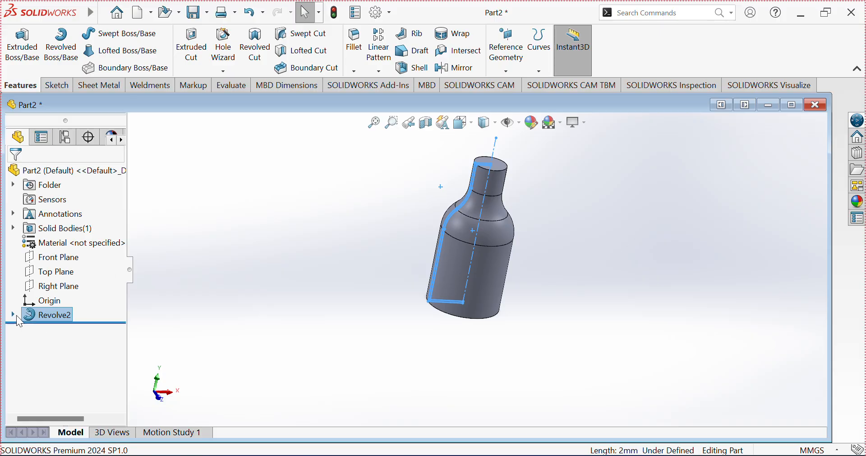
pyautogui.click(16, 317)
pyautogui.rightClick(72, 331)
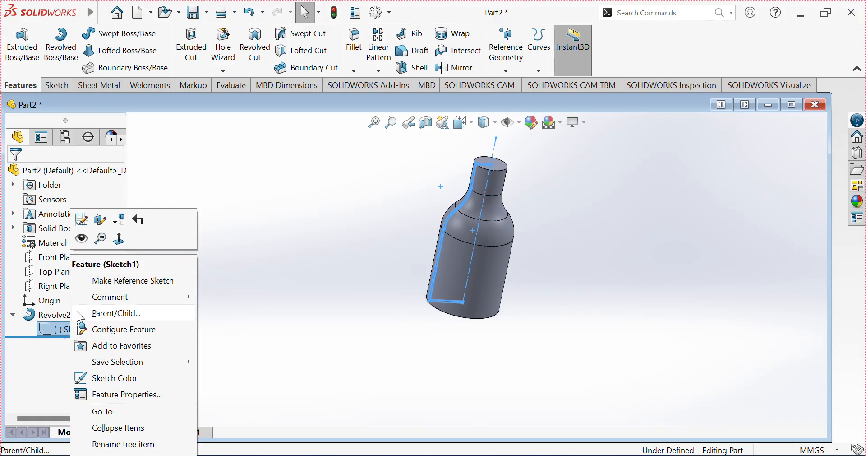
pyautogui.click(85, 221)
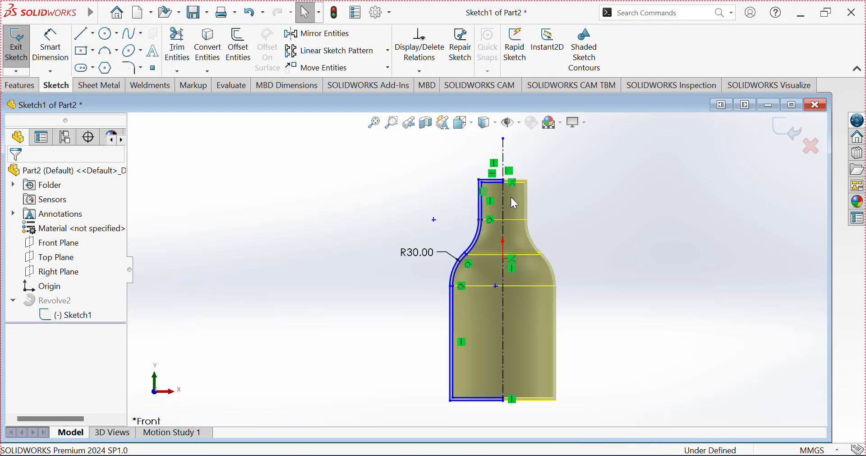
pyautogui.scroll(-5, 489, 194)
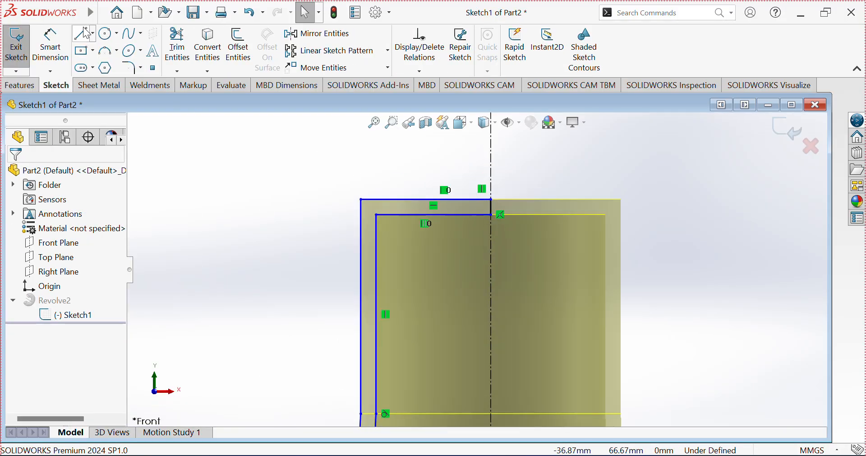
# Step: Trim away both horizontal lines across the top of the neck with power trim
pyautogui.click(90, 36)
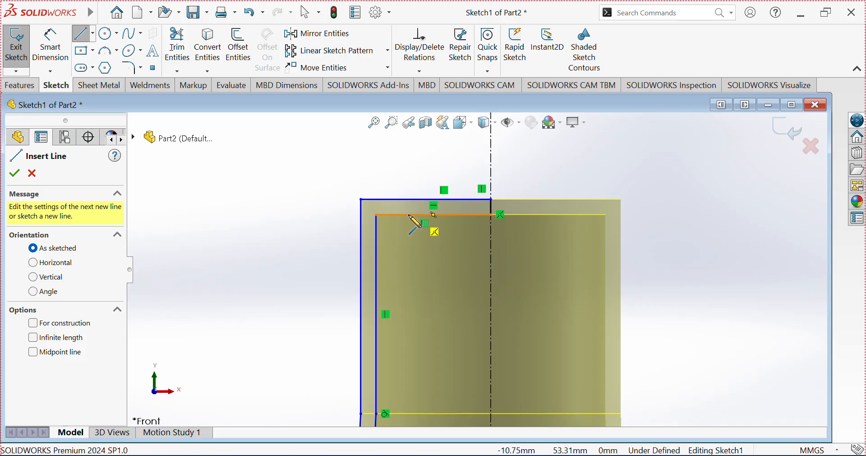
pyautogui.click(377, 215)
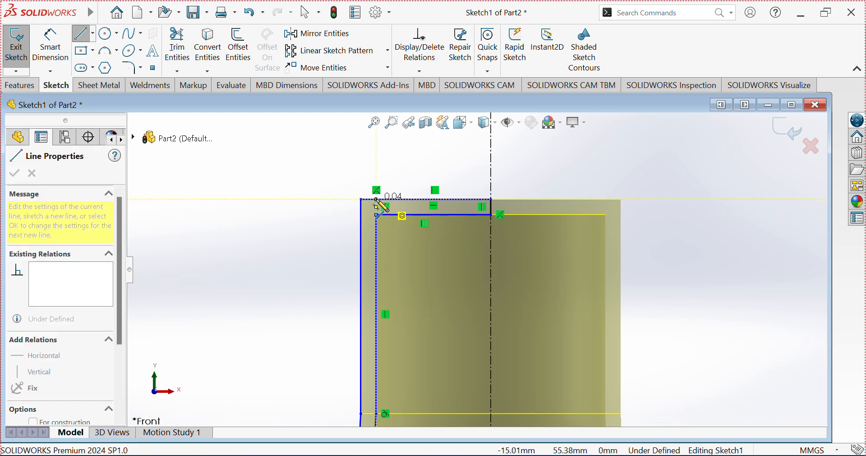
pyautogui.click(177, 45)
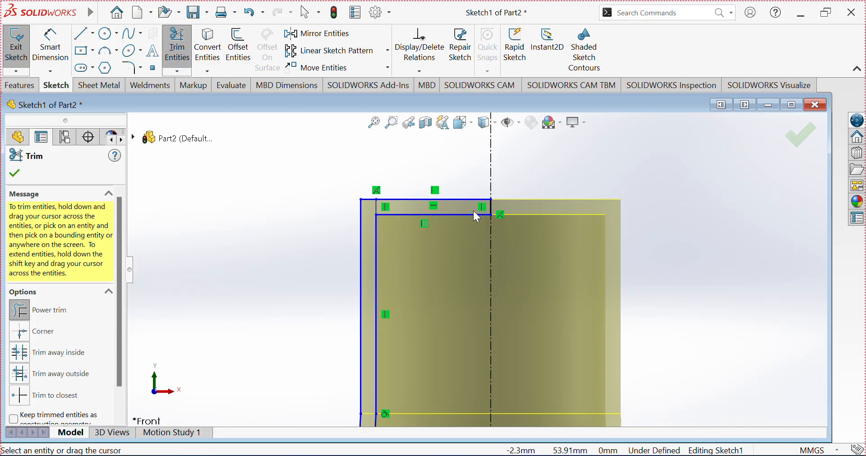
pyautogui.moveTo(434, 182); pyautogui.dragTo(436, 236)
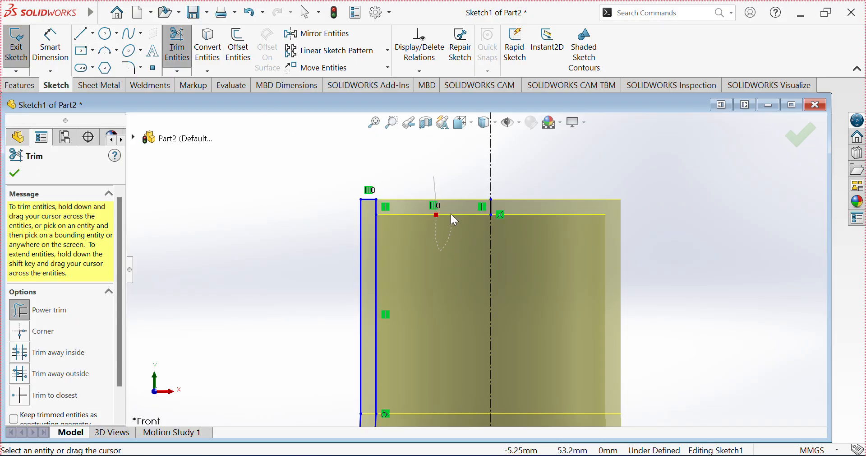
pyautogui.click(12, 177)
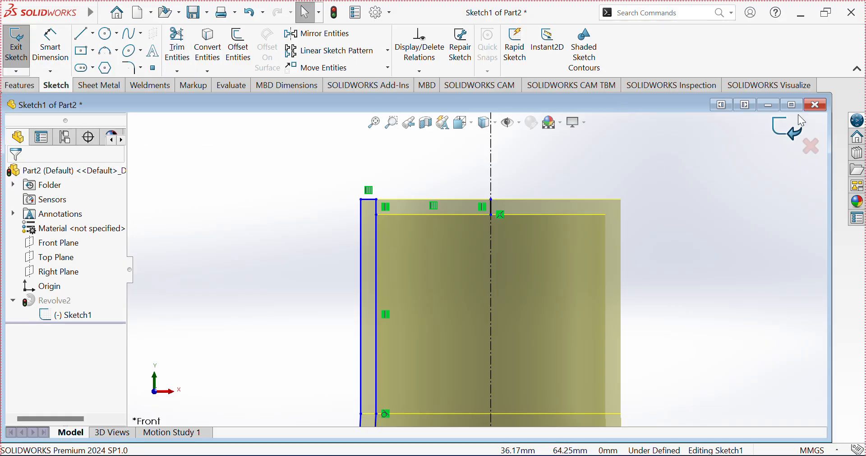
# Step: Exit the sketch and rebuild the feature anyway
pyautogui.click(784, 131)
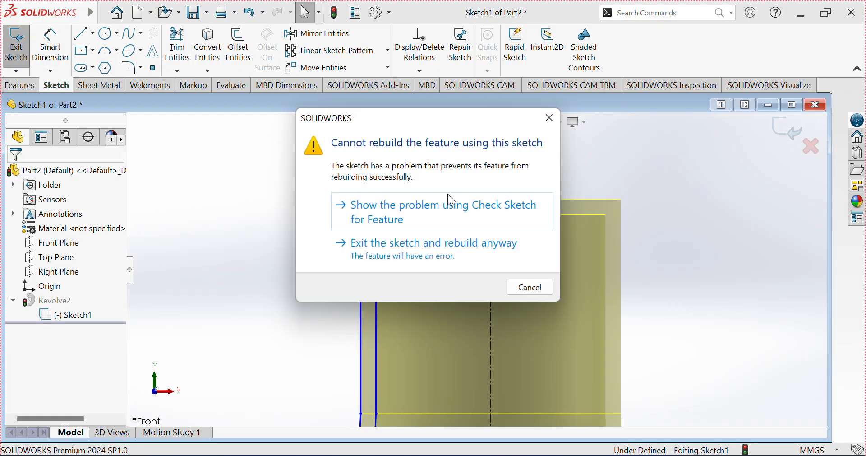
pyautogui.click(477, 251)
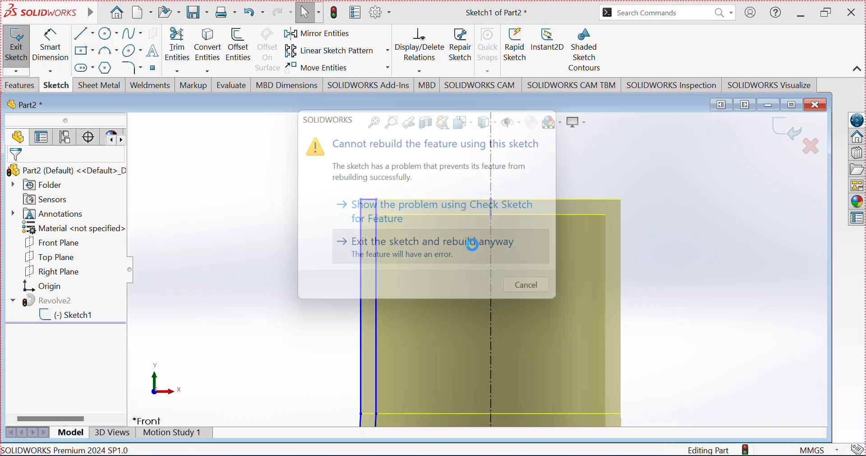
pyautogui.click(423, 100)
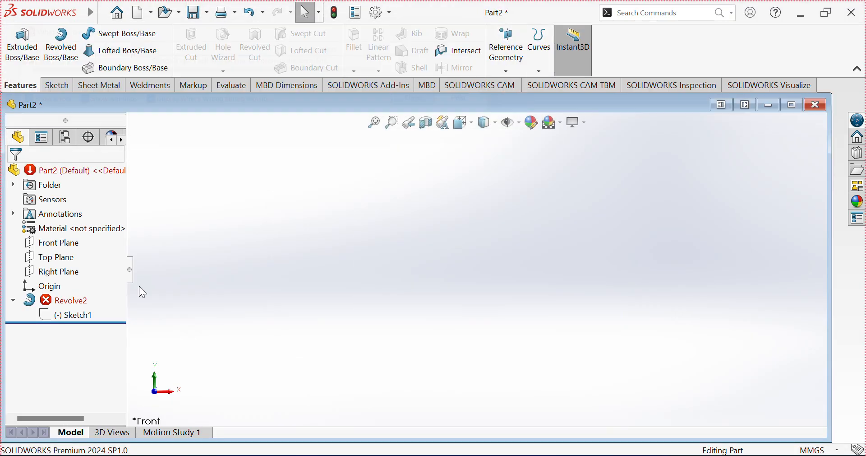
# Step: Reopen the revolve's sketch for editing
pyautogui.rightClick(76, 315)
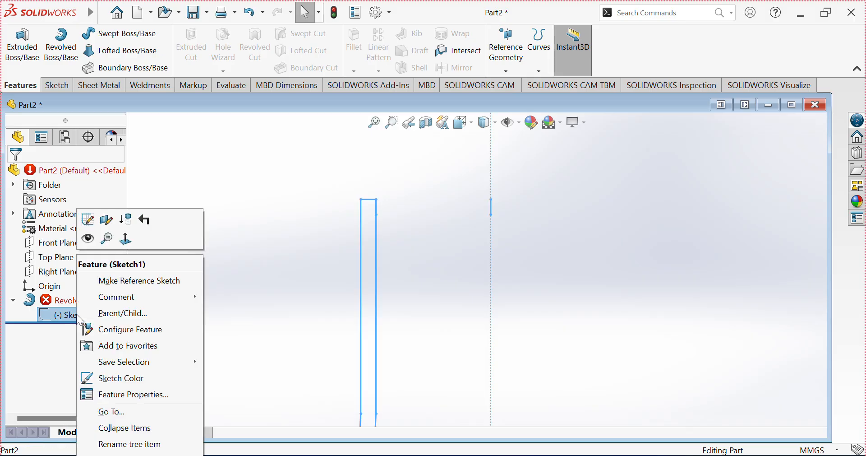
pyautogui.click(84, 219)
pyautogui.scroll(-10, 478, 207)
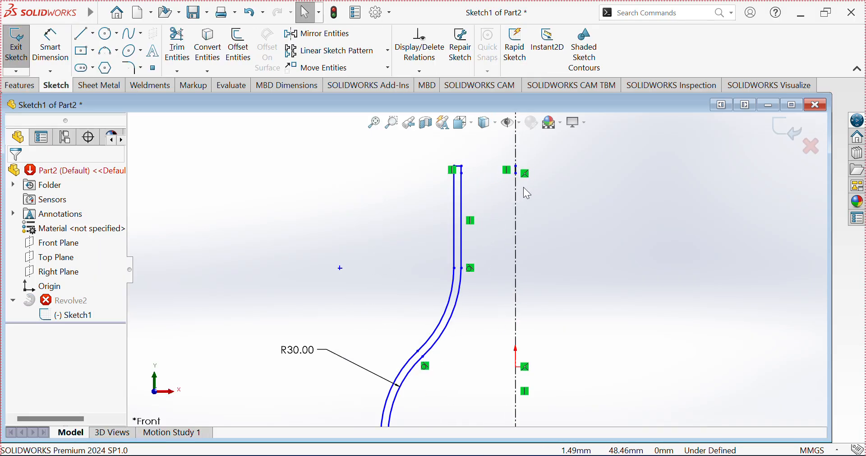
# Step: Exit the sketch once more, choose to rebuild anyway, and close the error report
pyautogui.scroll(10, 438, 300)
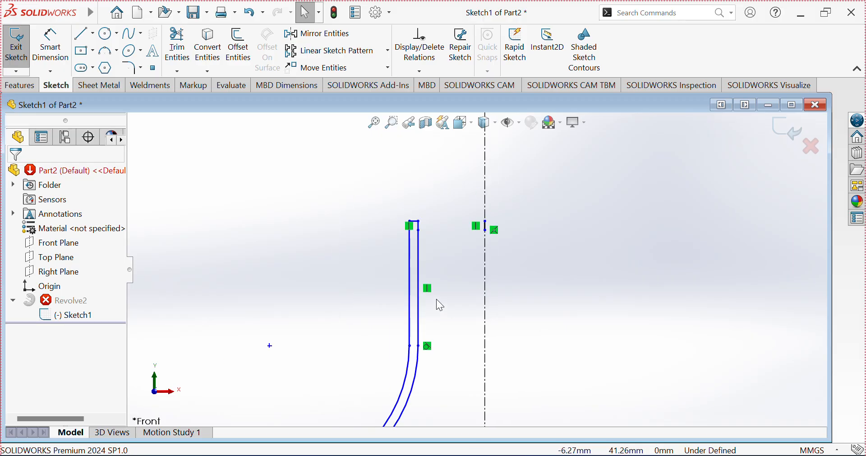
pyautogui.scroll(-5, 476, 383)
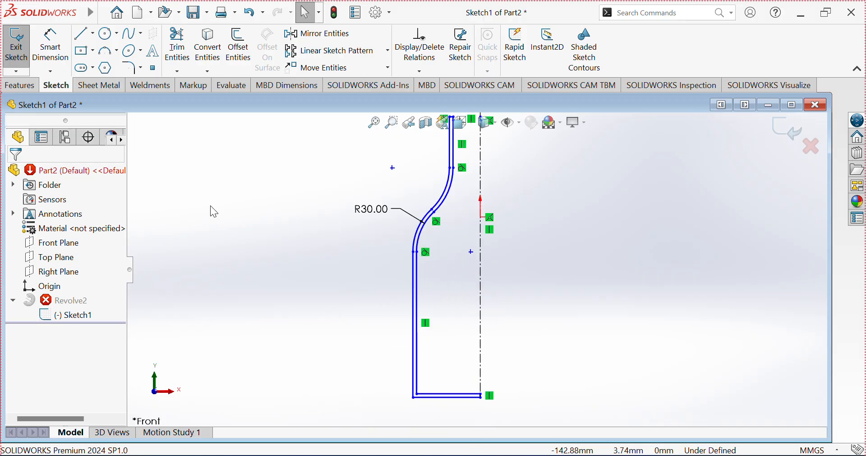
pyautogui.click(787, 130)
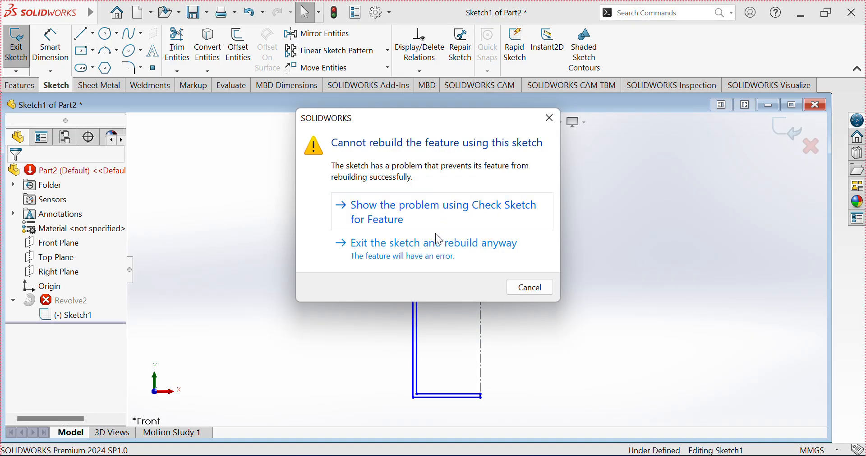
pyautogui.click(417, 244)
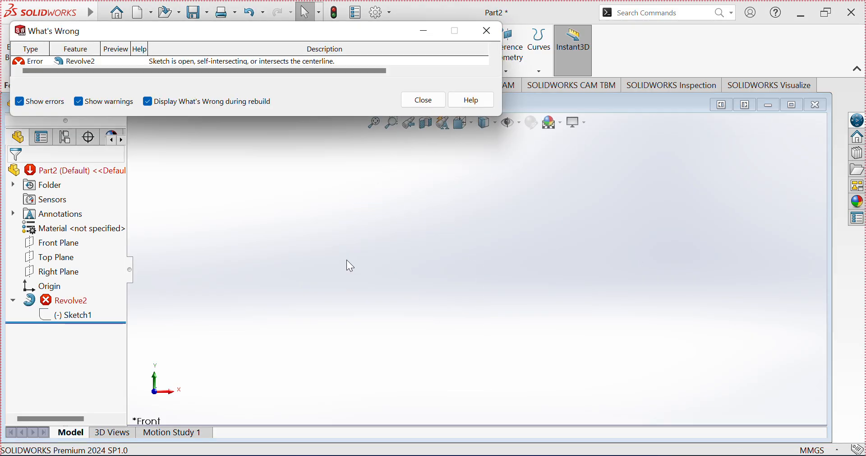
pyautogui.click(423, 100)
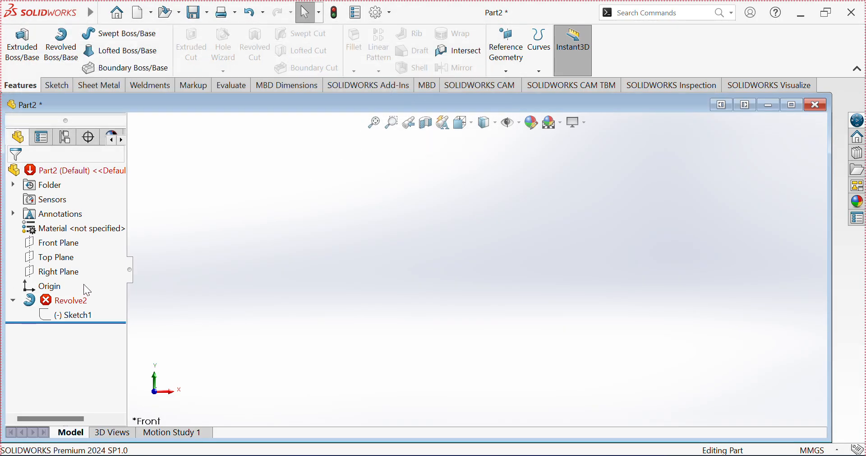
# Step: Edit the Revolve2 feature and replace its axis of revolution with the sketch's vertical centerline
pyautogui.rightClick(75, 308)
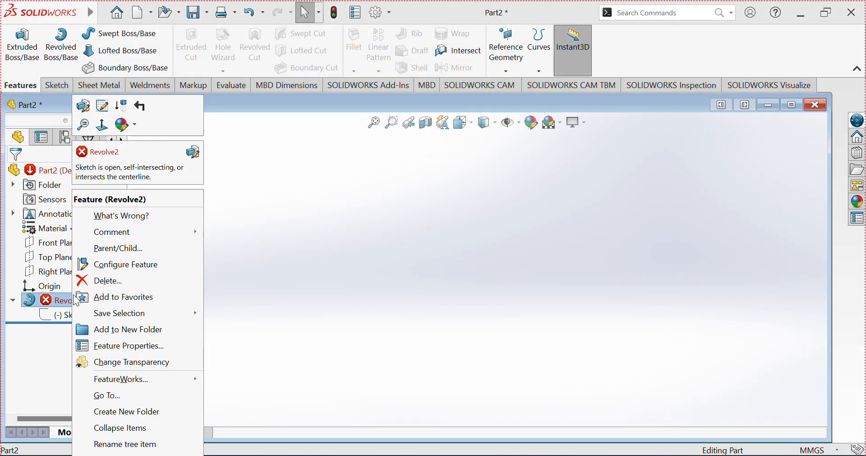
pyautogui.click(92, 112)
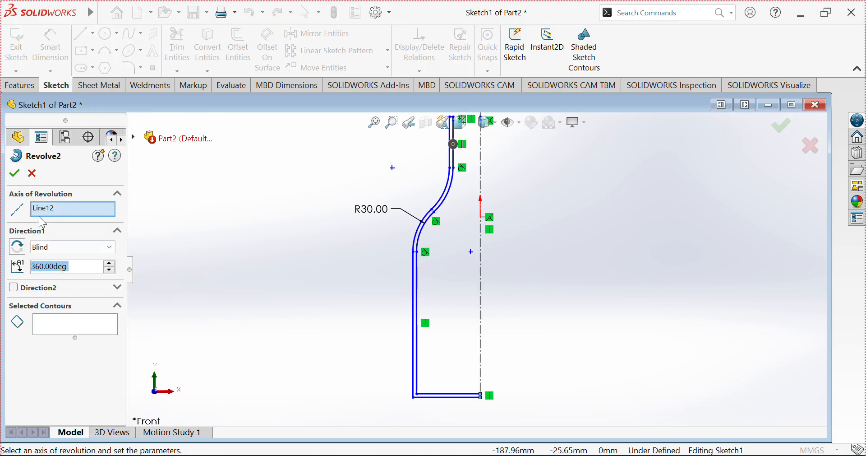
pyautogui.rightClick(57, 206)
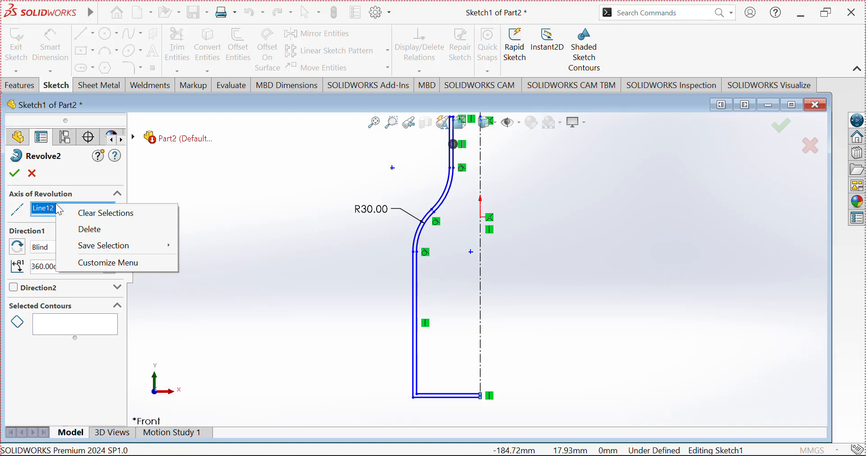
pyautogui.click(83, 213)
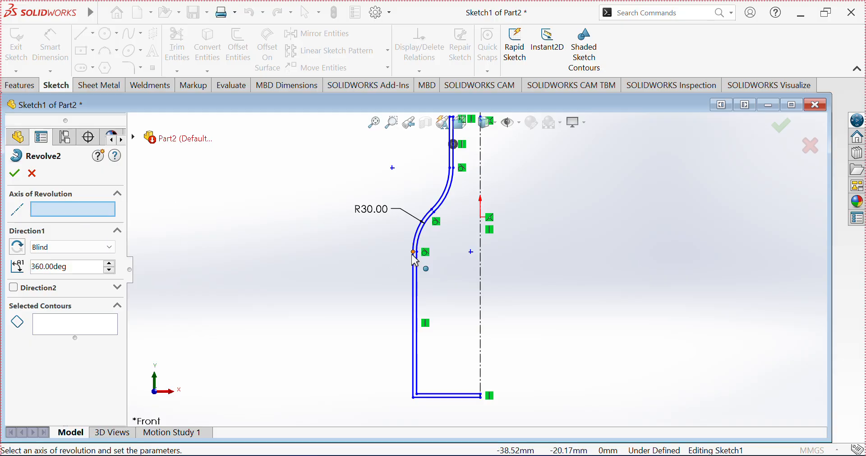
pyautogui.click(481, 292)
# Step: Select the region enclosed between the two profile lines as the revolve contour and confirm the feature
pyautogui.click(73, 330)
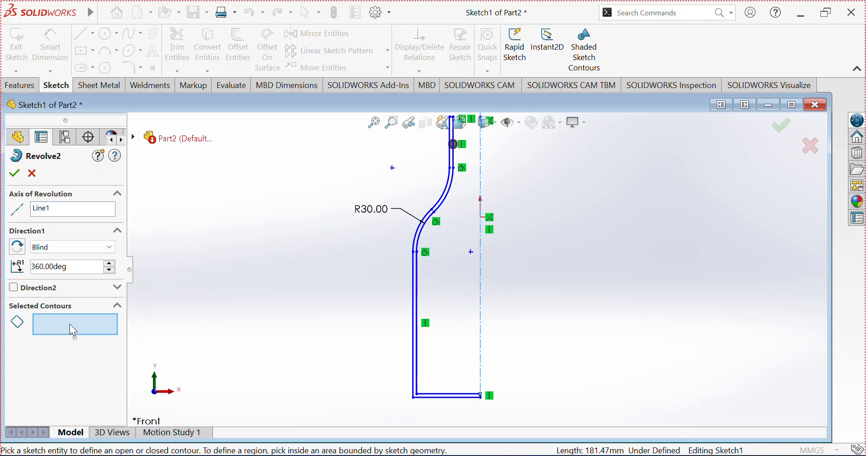
pyautogui.scroll(-4, 459, 416)
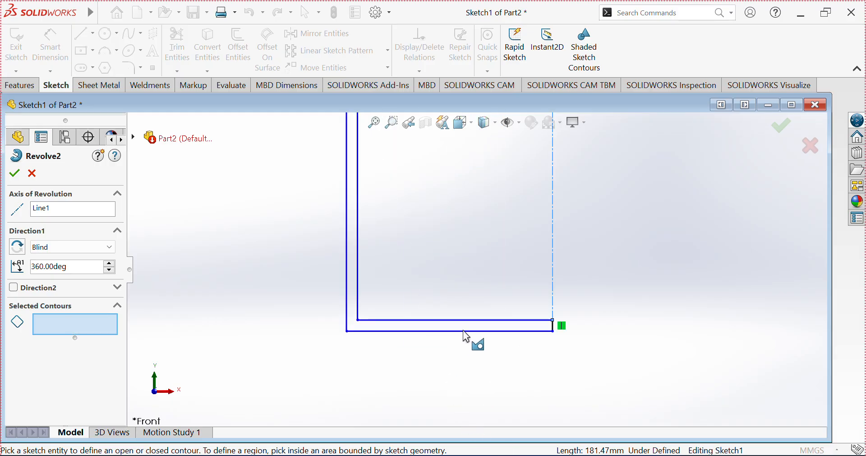
pyautogui.click(468, 323)
pyautogui.scroll(6, 480, 315)
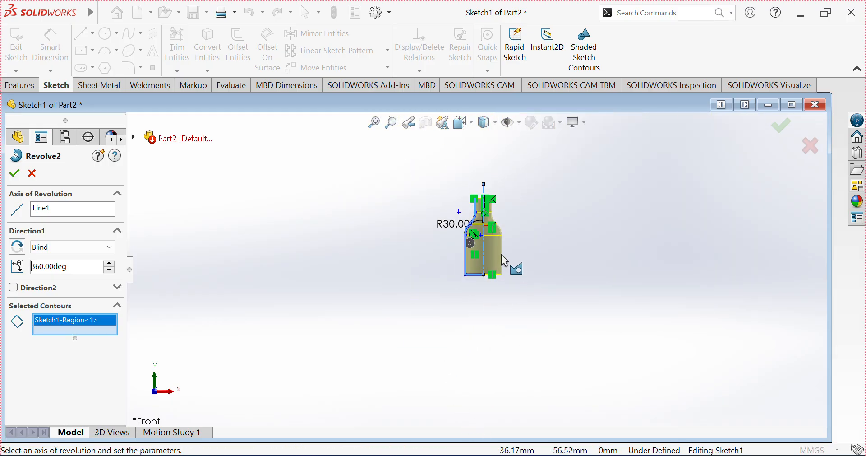
pyautogui.scroll(-2, 498, 226)
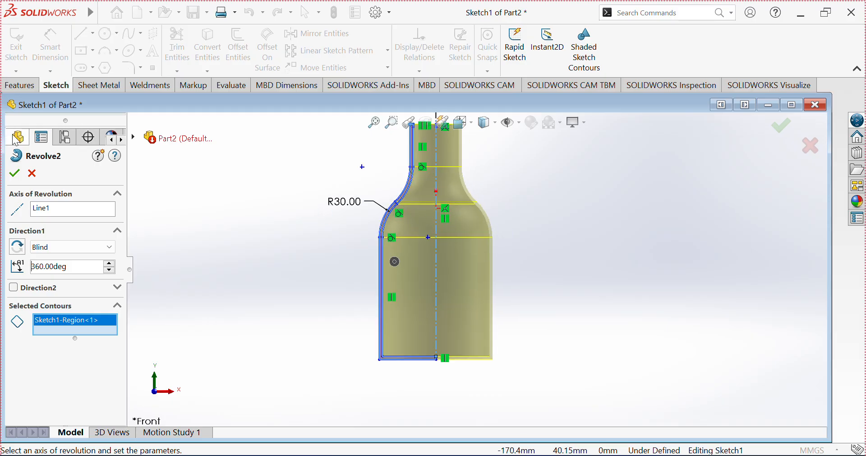
pyautogui.click(13, 176)
# Step: Inspect the revolved bottle from the isometric and standard views, zooming and rotating it
pyautogui.moveTo(533, 166); pyautogui.dragTo(463, 286, button='middle')
pyautogui.hotkey('ctrl', '7')
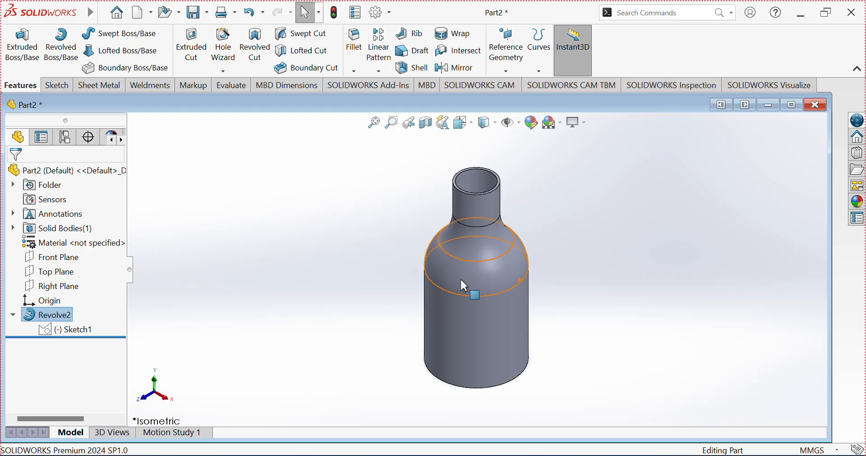
pyautogui.scroll(-5, 461, 185)
pyautogui.scroll(3, 530, 229)
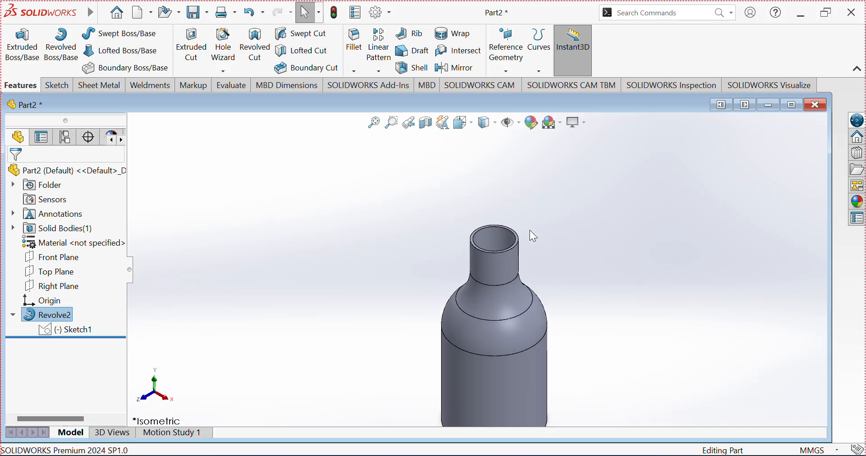
pyautogui.scroll(-1, 530, 231)
pyautogui.hotkey('ctrl', '2')
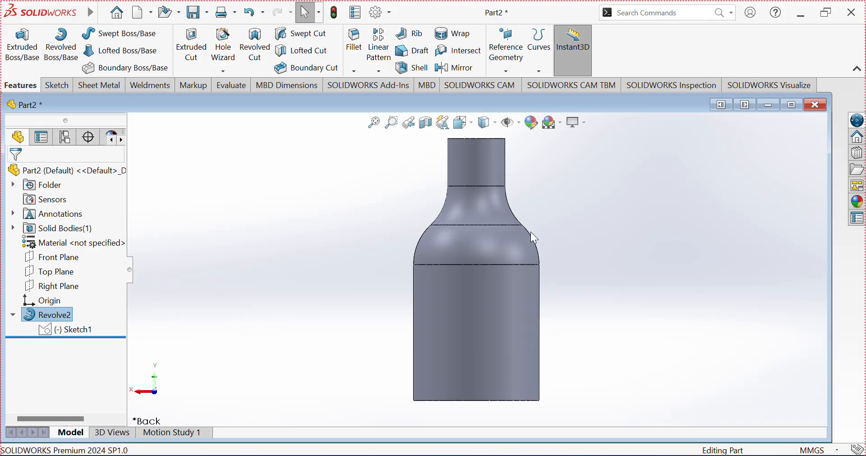
pyautogui.hotkey('ctrl', '3')
pyautogui.hotkey('ctrl', '4')
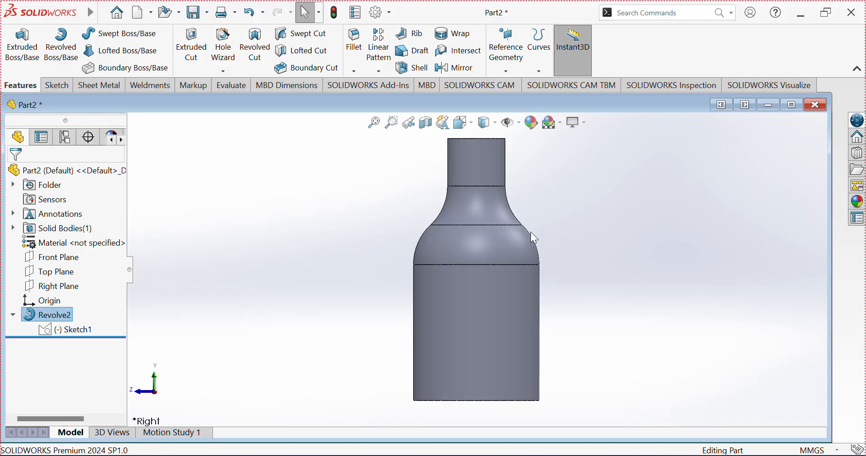
pyautogui.hotkey('ctrl', '5')
pyautogui.hotkey('ctrl', '6')
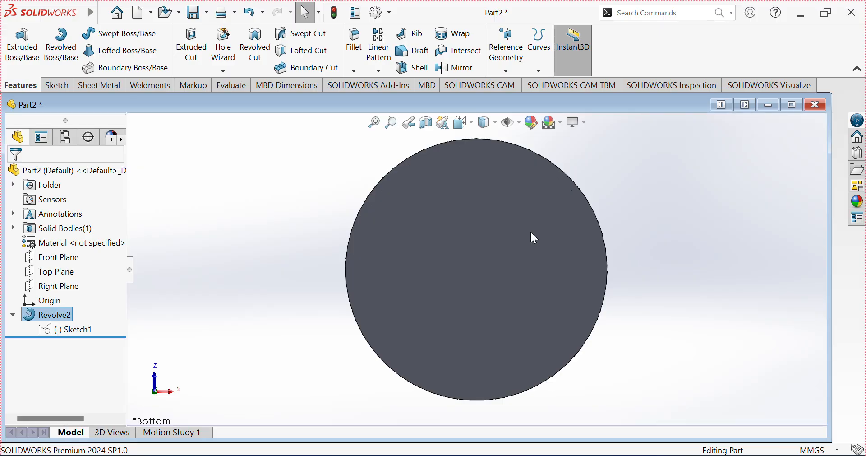
pyautogui.hotkey('ctrl', '7')
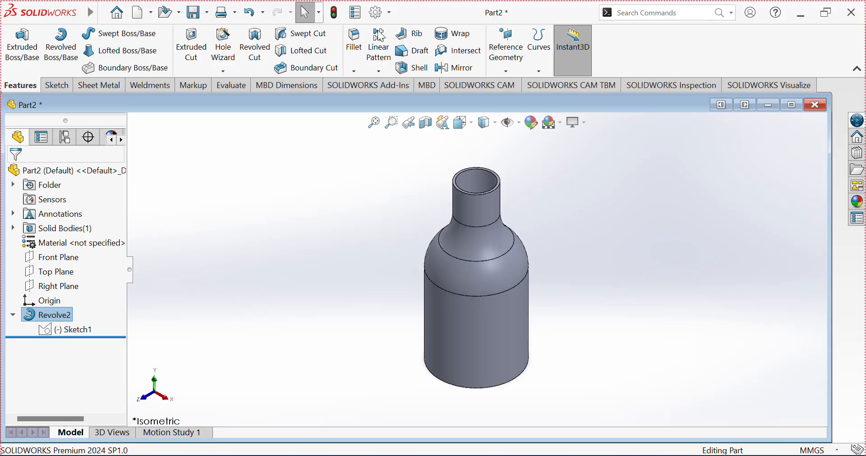
pyautogui.scroll(-2, 514, 218)
pyautogui.scroll(4, 495, 228)
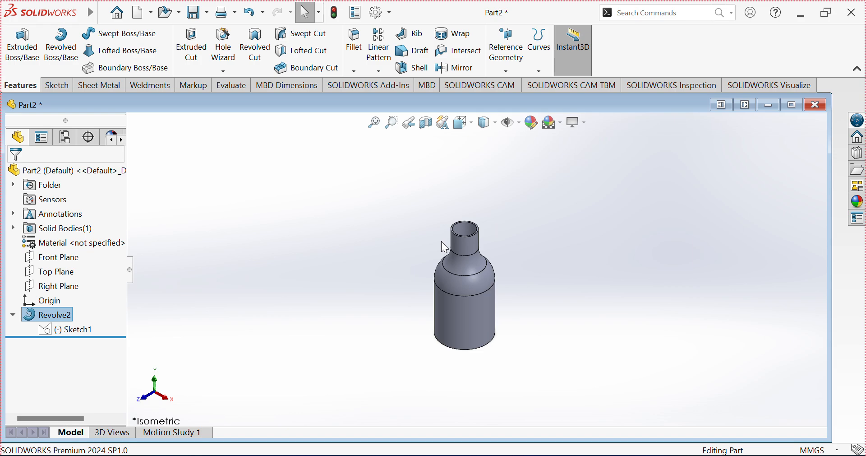
pyautogui.moveTo(441, 241); pyautogui.dragTo(496, 270, button='middle')
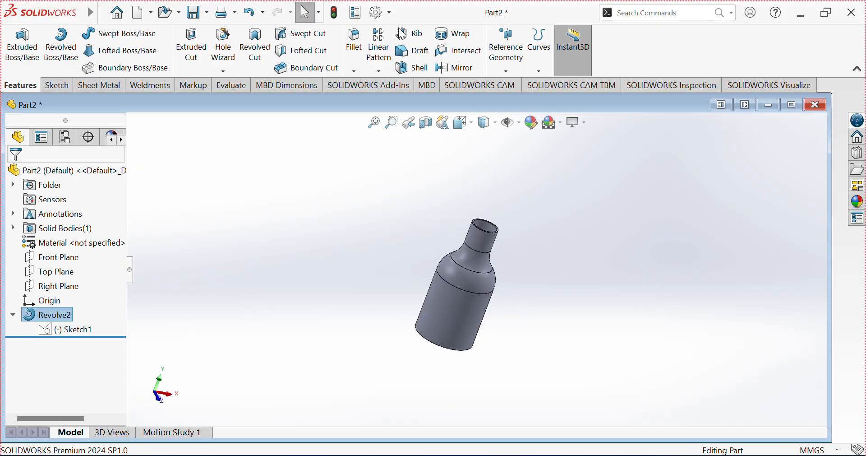